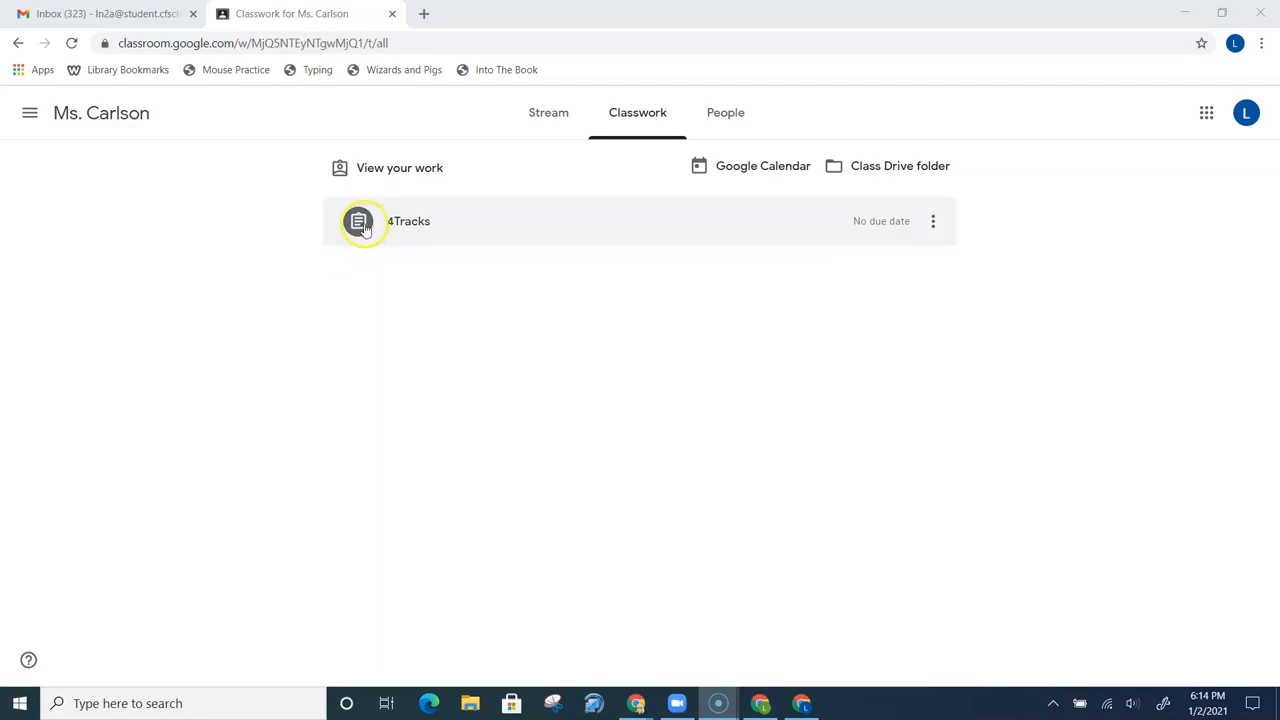
Open the 4Tracks classwork item, follow its BandLab link, and show the full assignment instructions.
{"action": "left_click", "coordinate": [360, 221]}
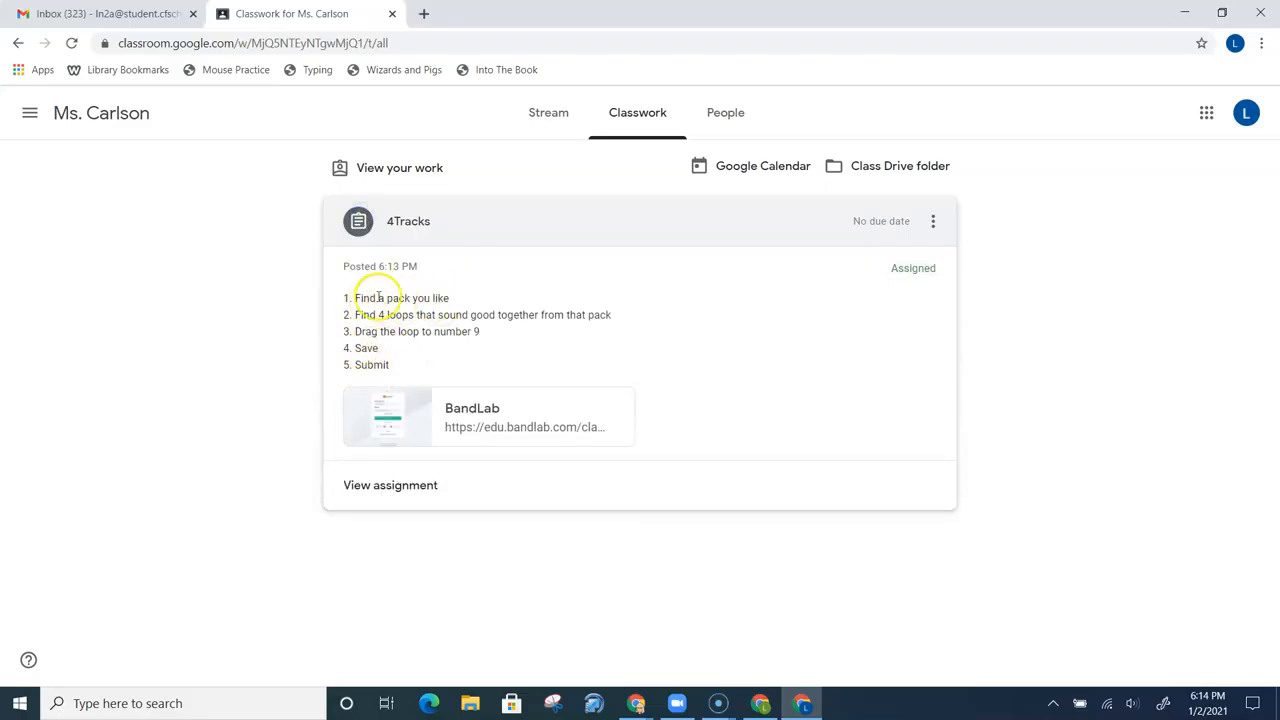
{"action": "left_click", "coordinate": [480, 408]}
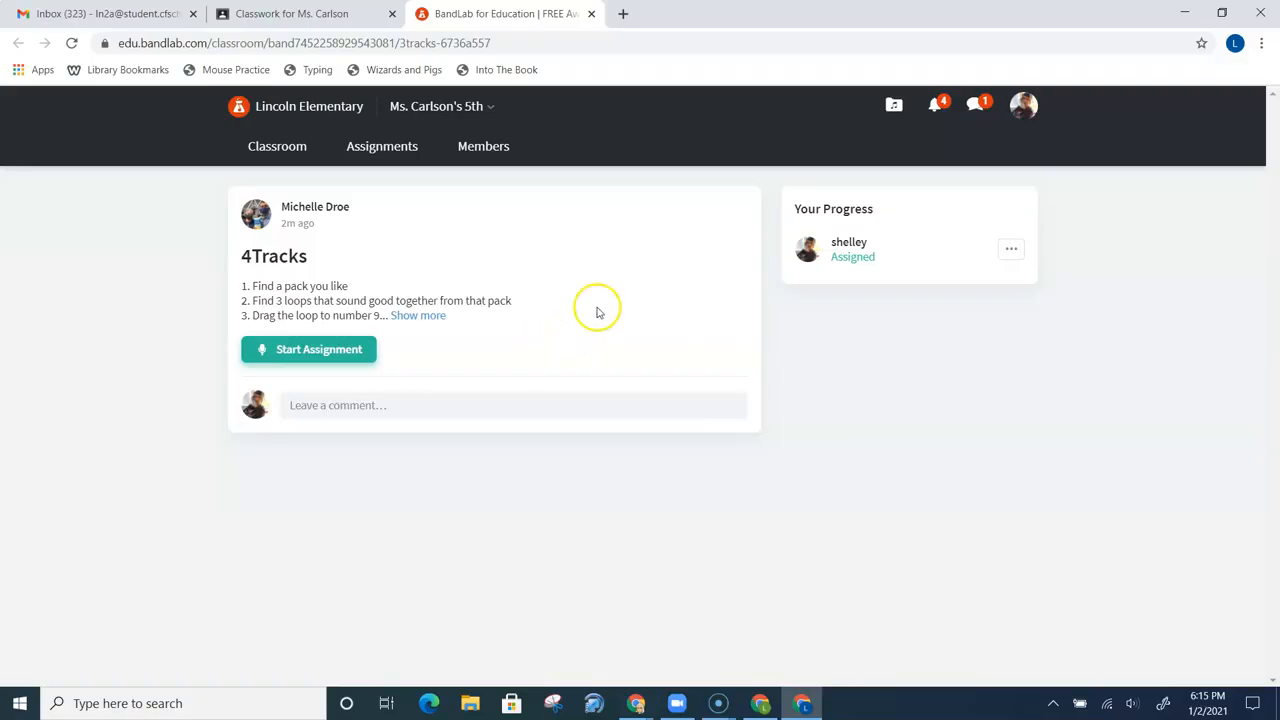
{"action": "left_click", "coordinate": [417, 316]}
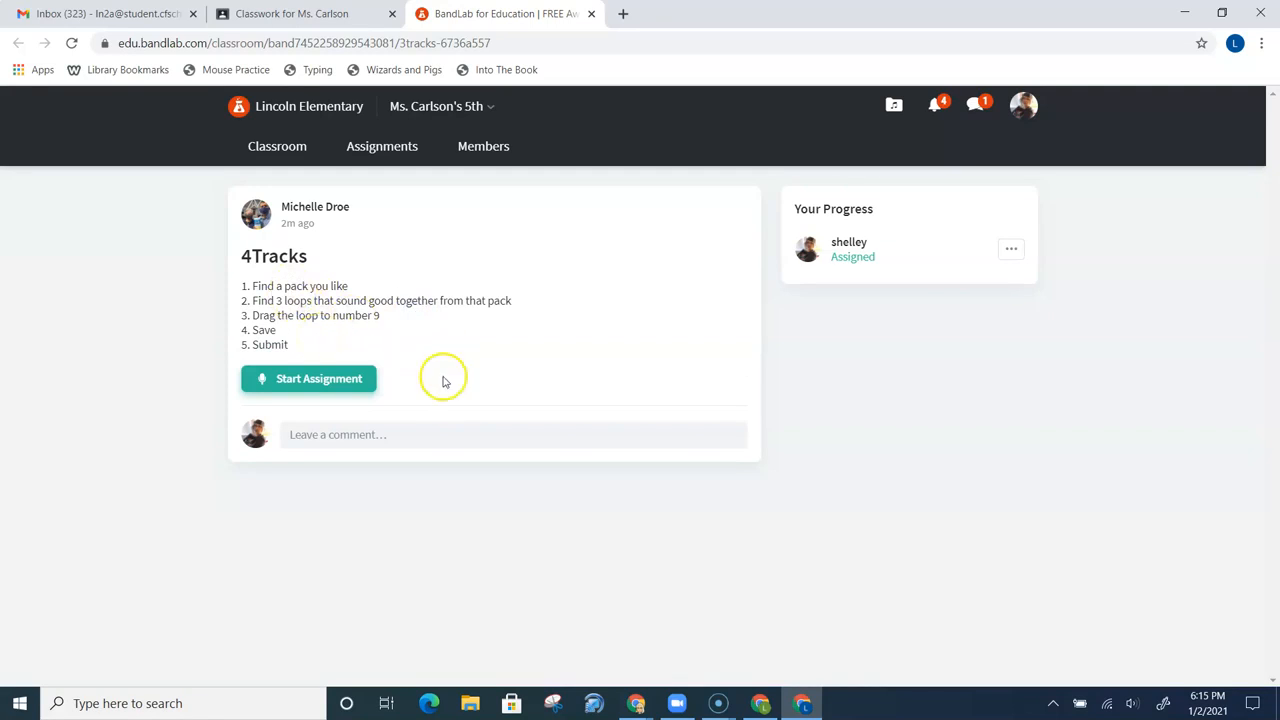
Start the assignment from the Teacher's Assignment and choose to browse loops for the new track, listing the packs.
{"action": "left_click", "coordinate": [340, 378]}
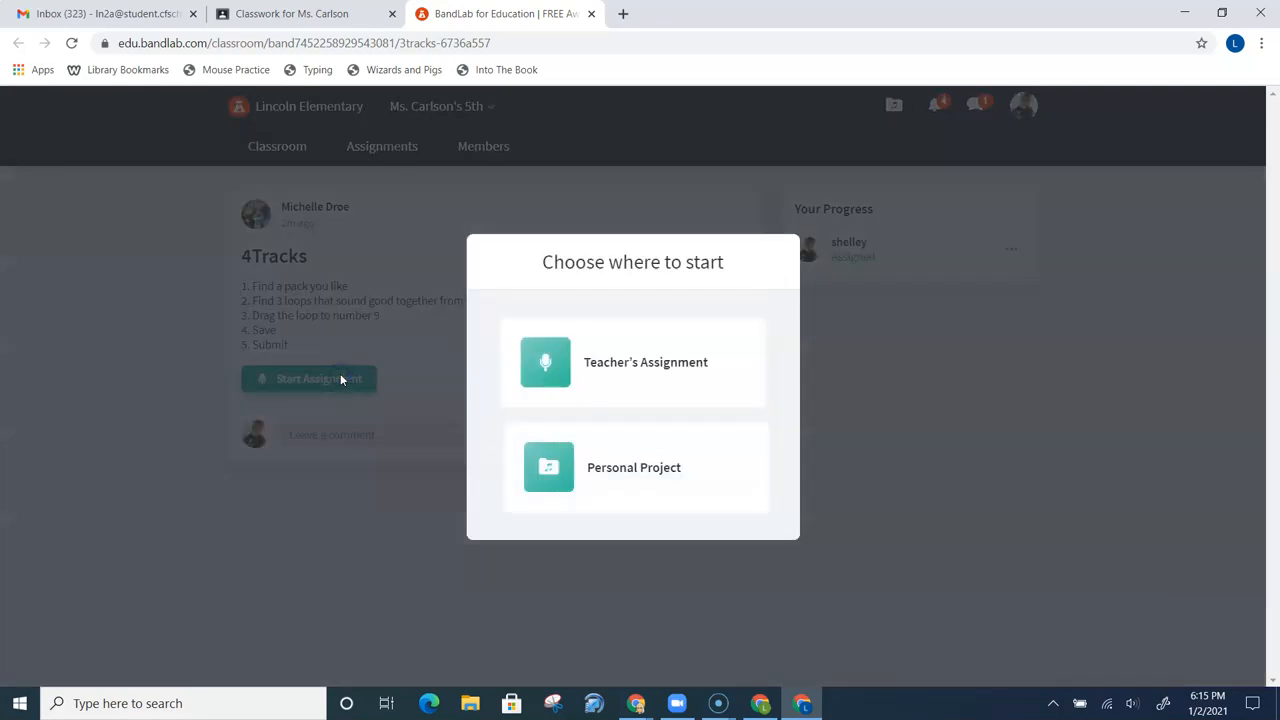
{"action": "left_click", "coordinate": [626, 364]}
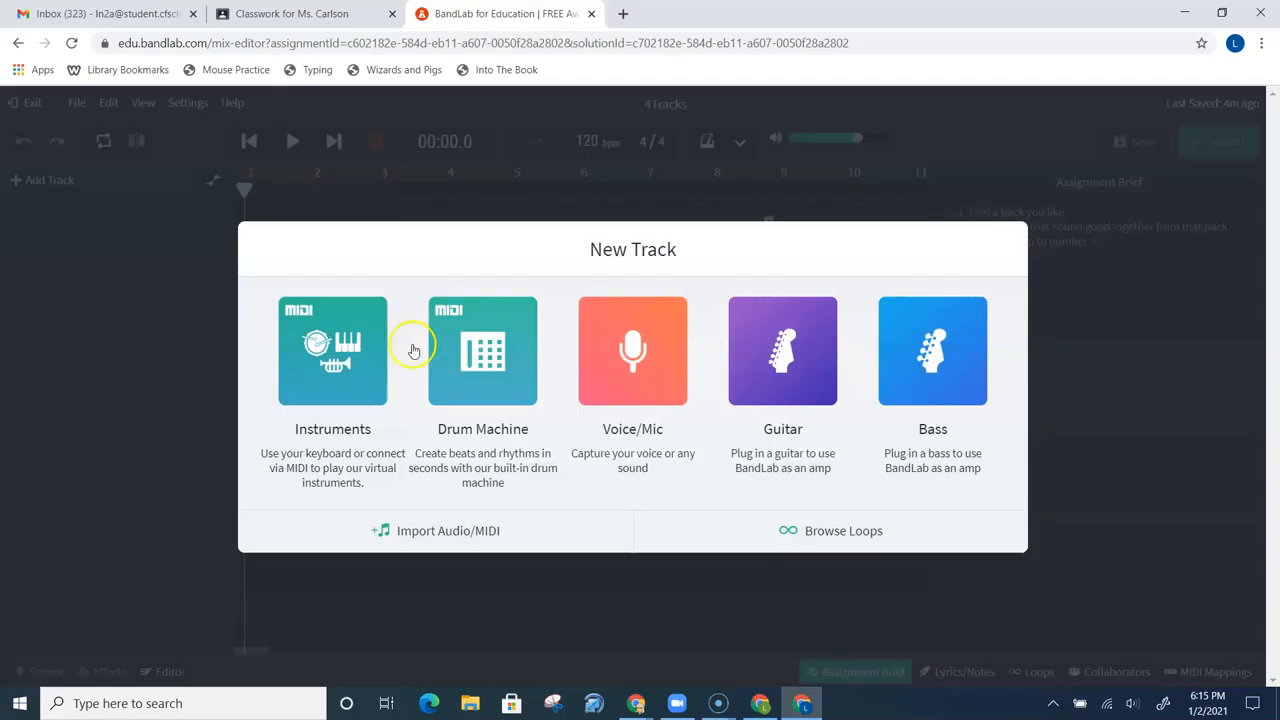
{"action": "left_click", "coordinate": [651, 362]}
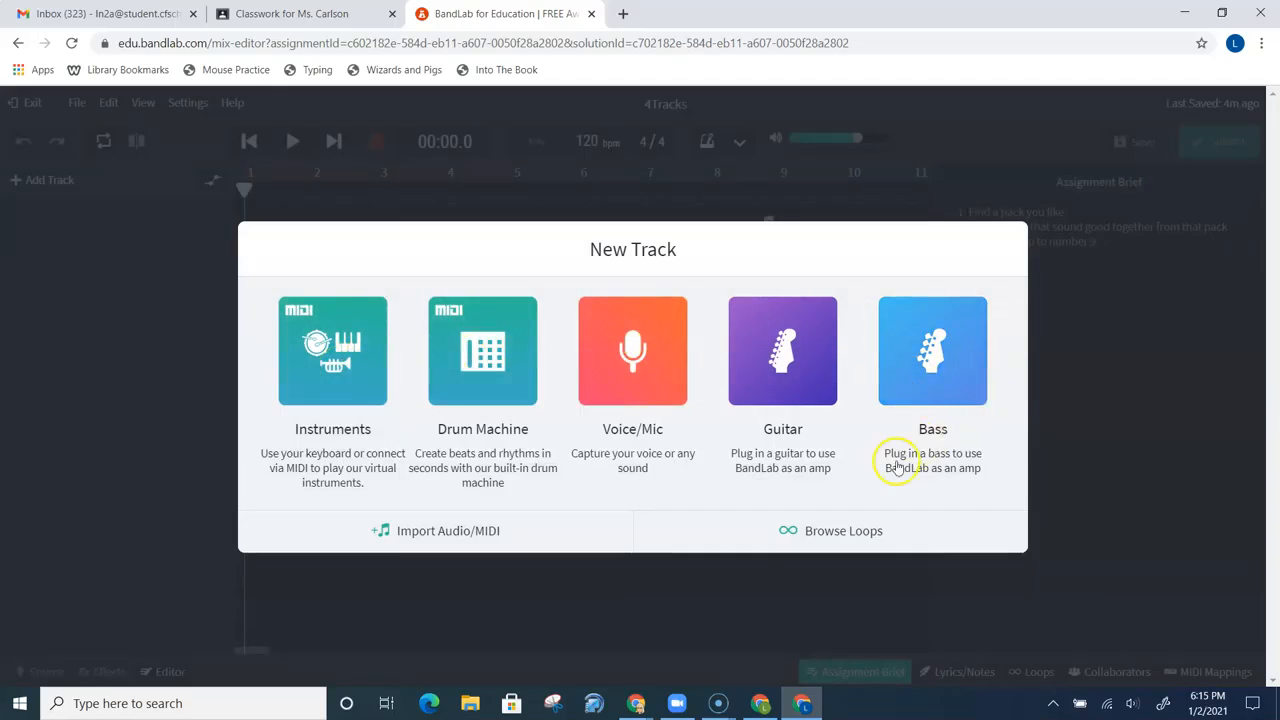
{"action": "left_click", "coordinate": [833, 535]}
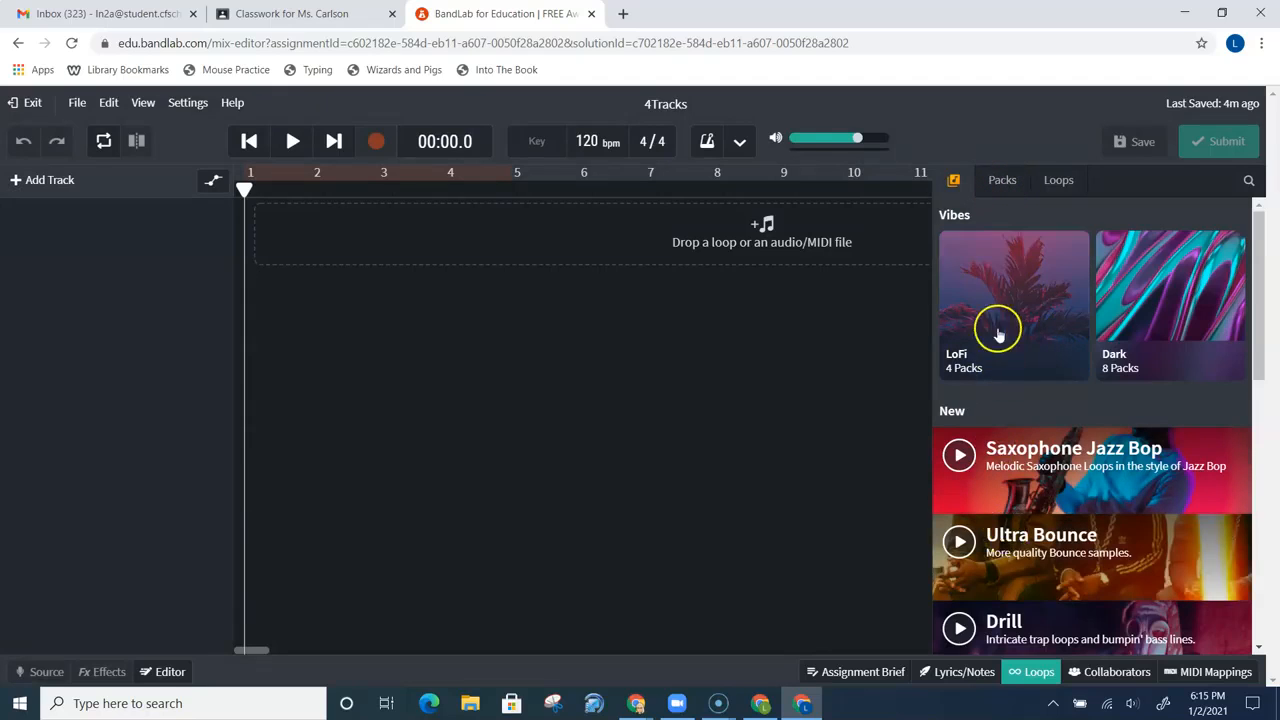
{"action": "left_click", "coordinate": [1003, 182]}
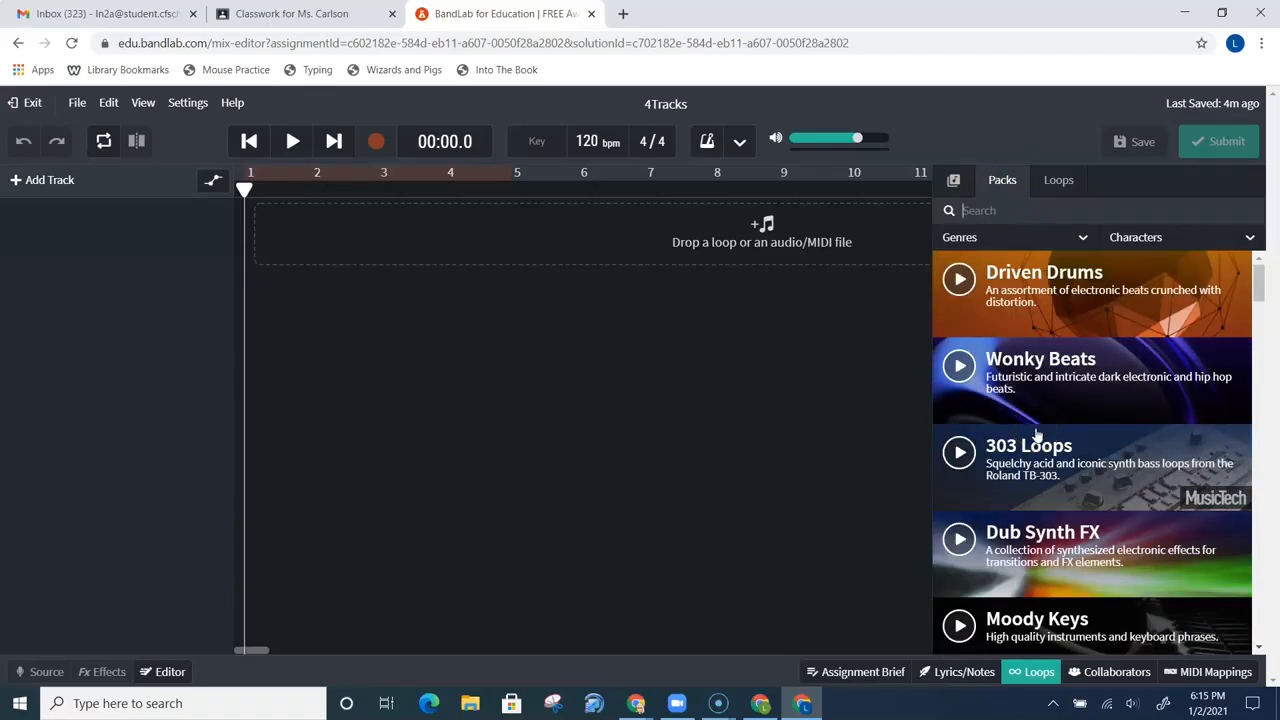
Look through the list of loop packs to find a suitable one for the assignment.
{"action": "left_click", "coordinate": [1141, 470]}
{"action": "scroll", "coordinate": [1141, 470], "scroll_direction": "down", "scroll_amount": 2}
{"action": "scroll", "coordinate": [1141, 470], "scroll_direction": "up", "scroll_amount": 2}
{"action": "scroll", "coordinate": [1141, 472], "scroll_direction": "down", "scroll_amount": 15}
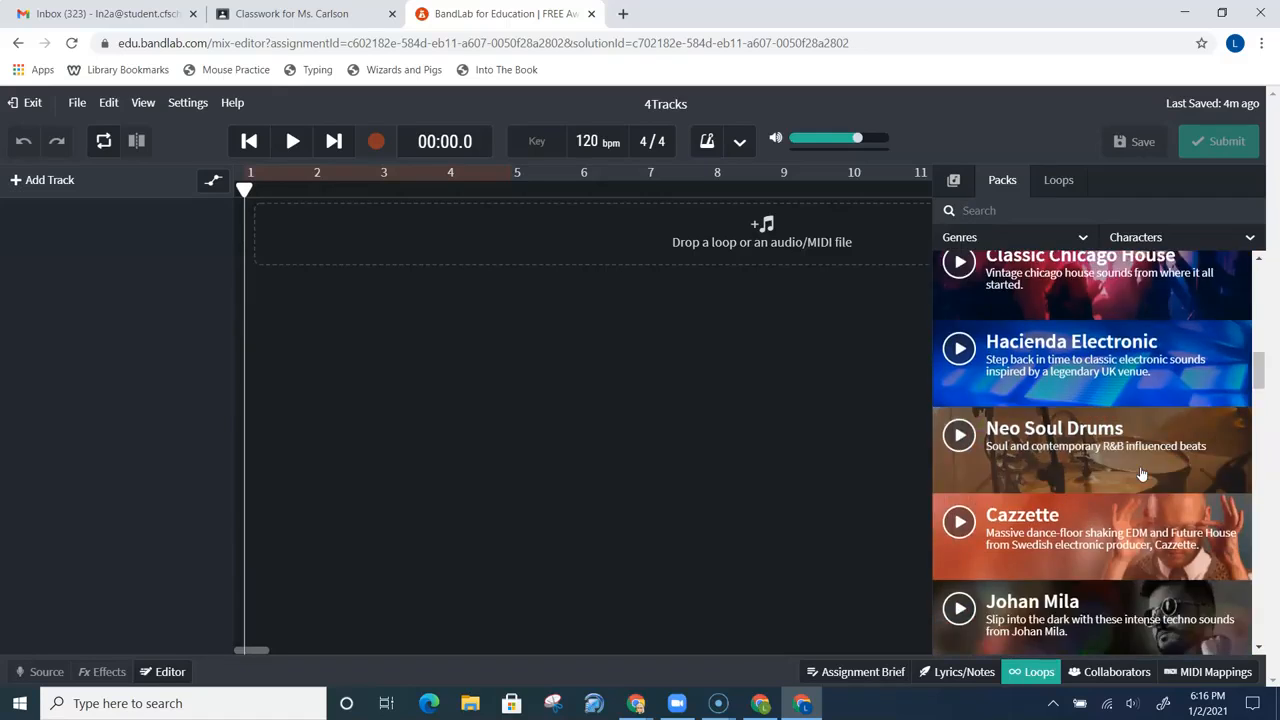
{"action": "scroll", "coordinate": [1141, 472], "scroll_direction": "down", "scroll_amount": 15}
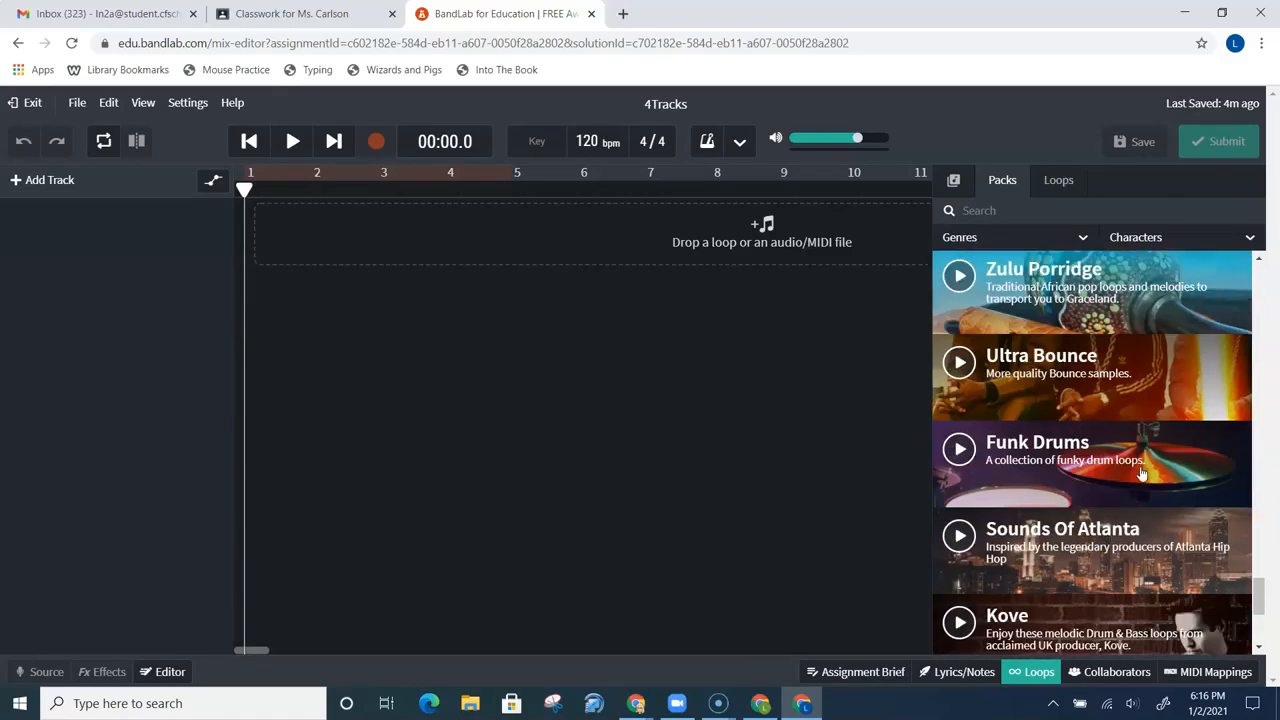
{"action": "scroll", "coordinate": [1141, 472], "scroll_direction": "up", "scroll_amount": 8}
{"action": "scroll", "coordinate": [1141, 472], "scroll_direction": "up", "scroll_amount": 6}
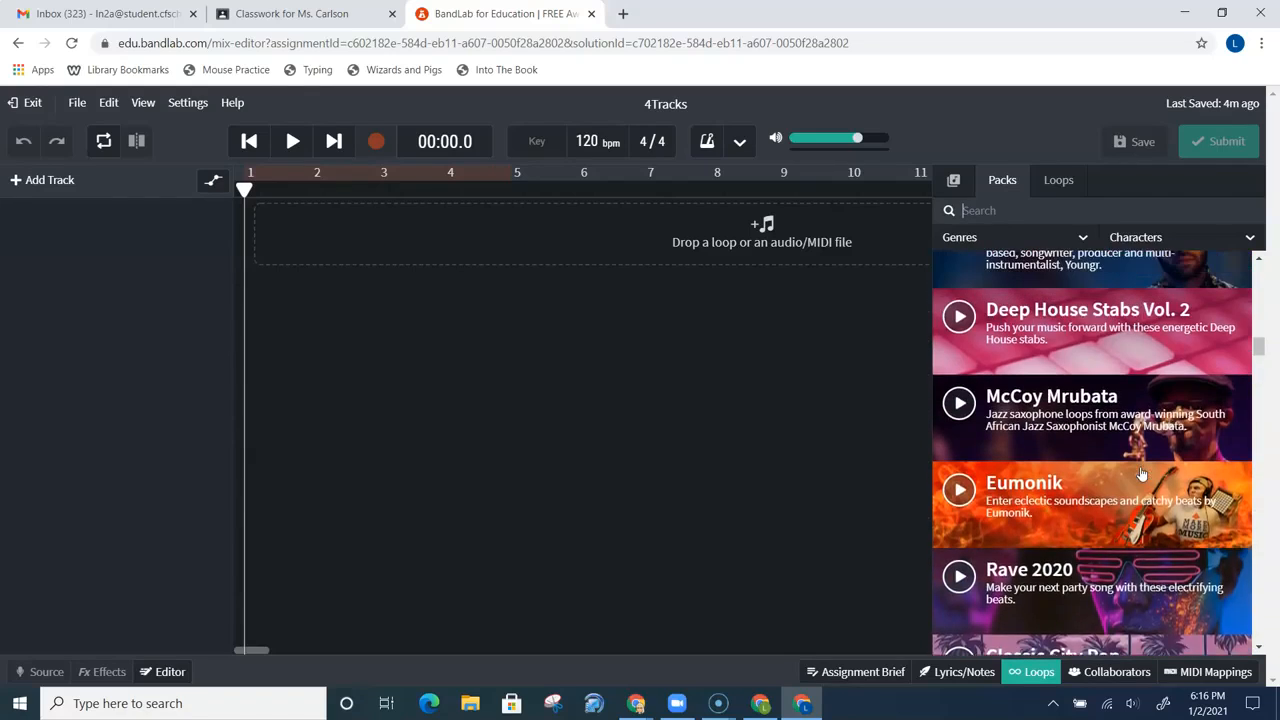
{"action": "scroll", "coordinate": [1141, 472], "scroll_direction": "down", "scroll_amount": 2}
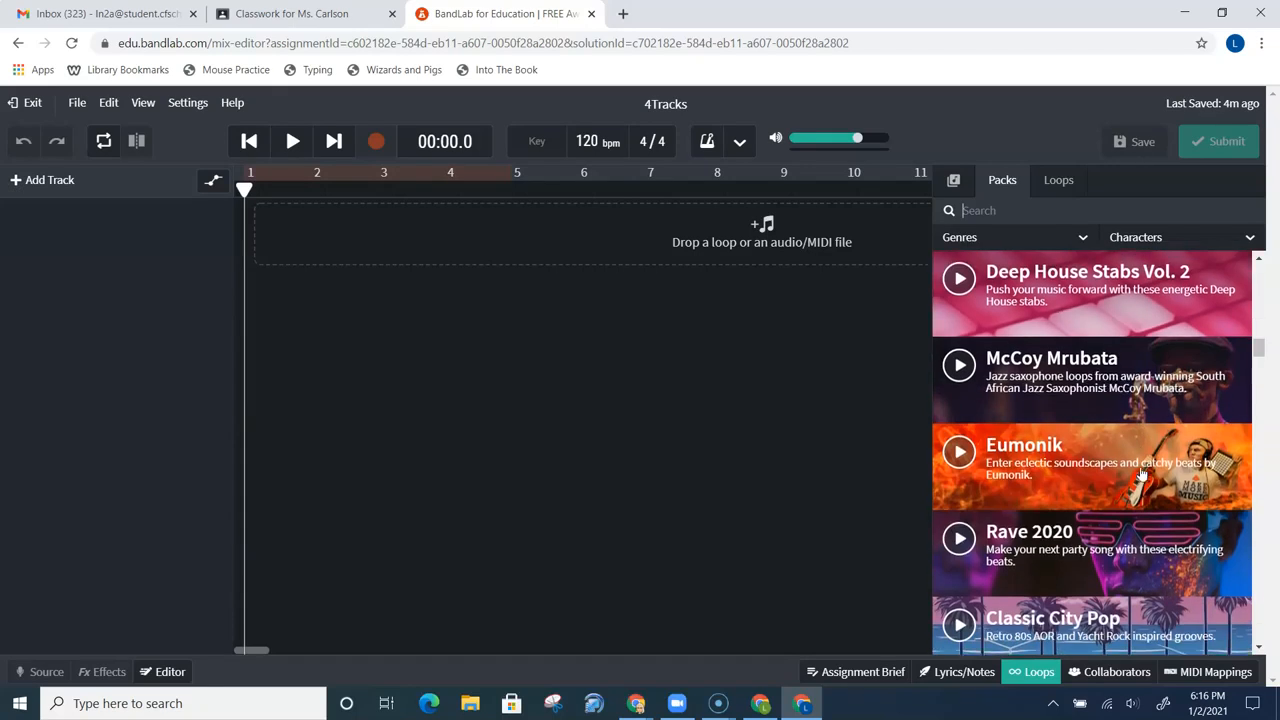
Preview the Eumonik pack's sound and stop the playback.
{"action": "left_click", "coordinate": [1036, 458]}
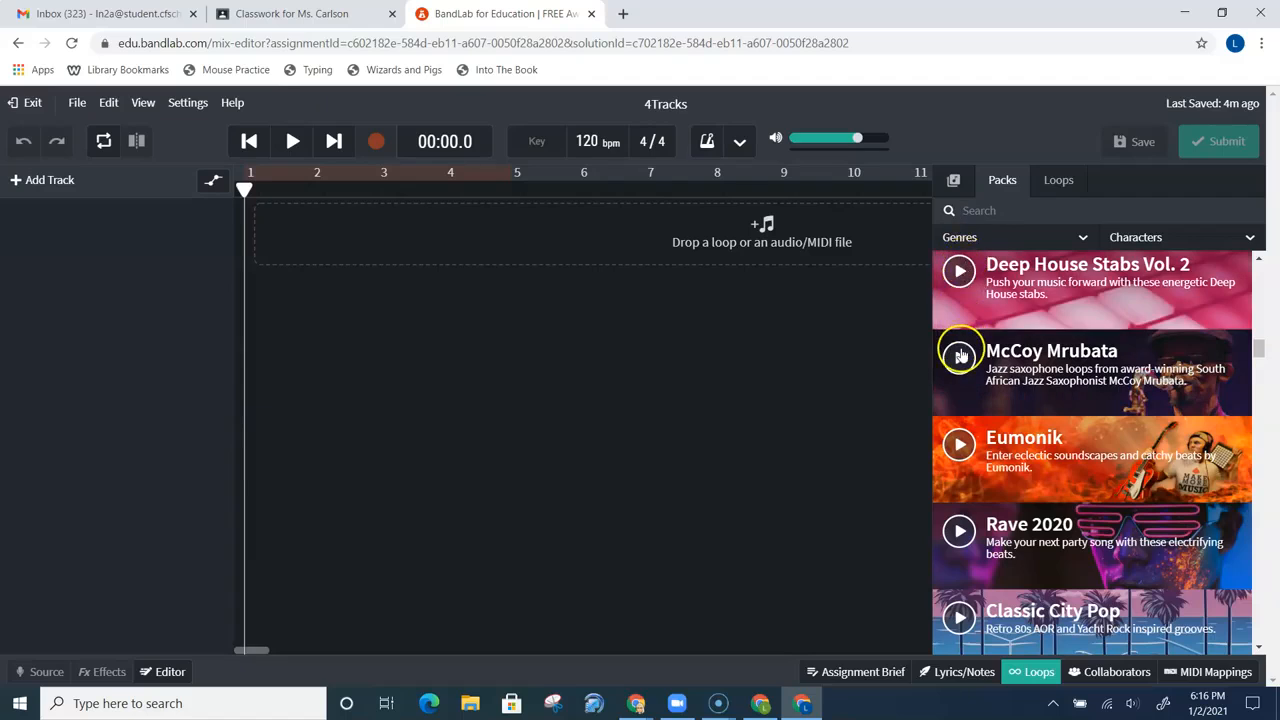
{"action": "left_click", "coordinate": [957, 449]}
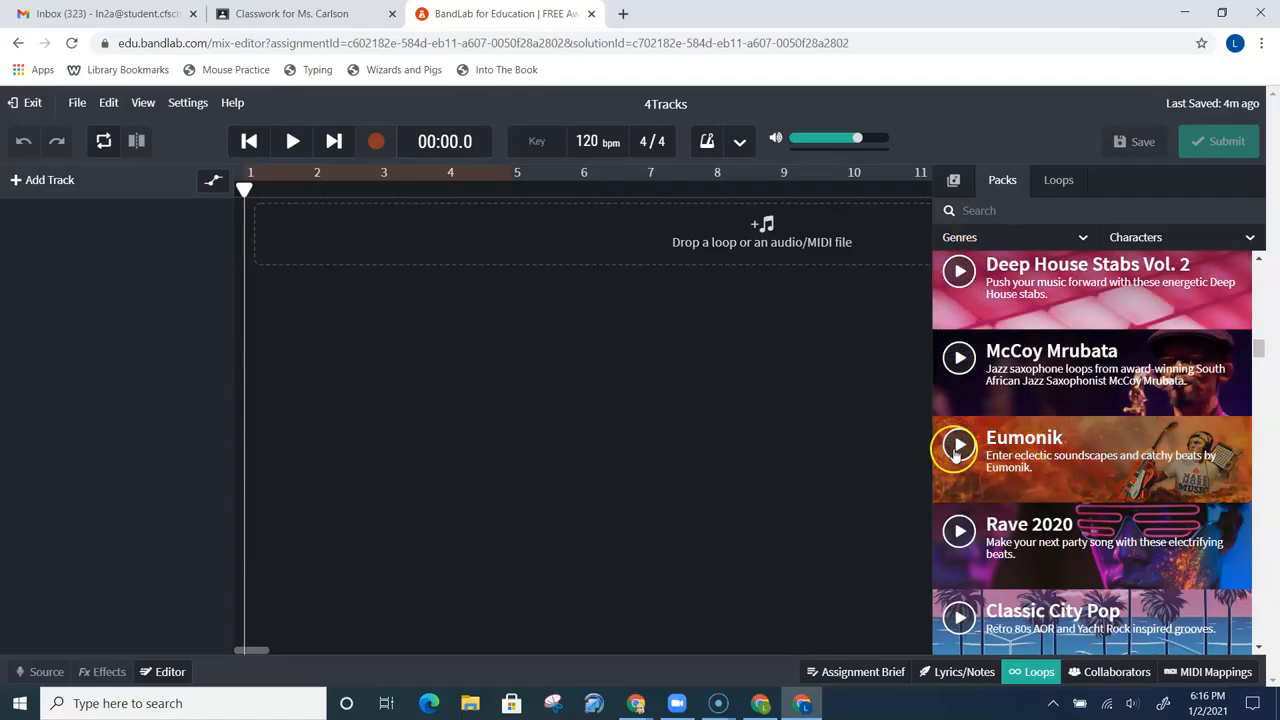
{"action": "left_click", "coordinate": [959, 445]}
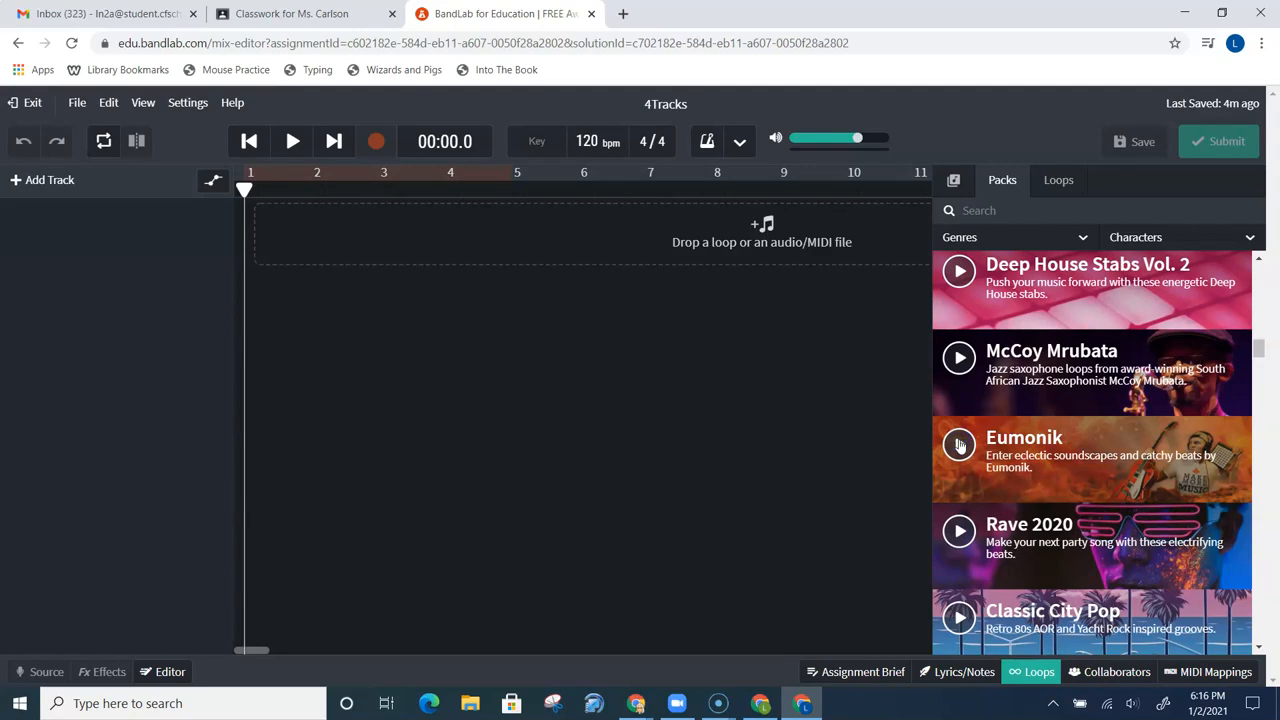
Open the Eumonik pack and look through the loops it contains.
{"action": "left_click", "coordinate": [1040, 443]}
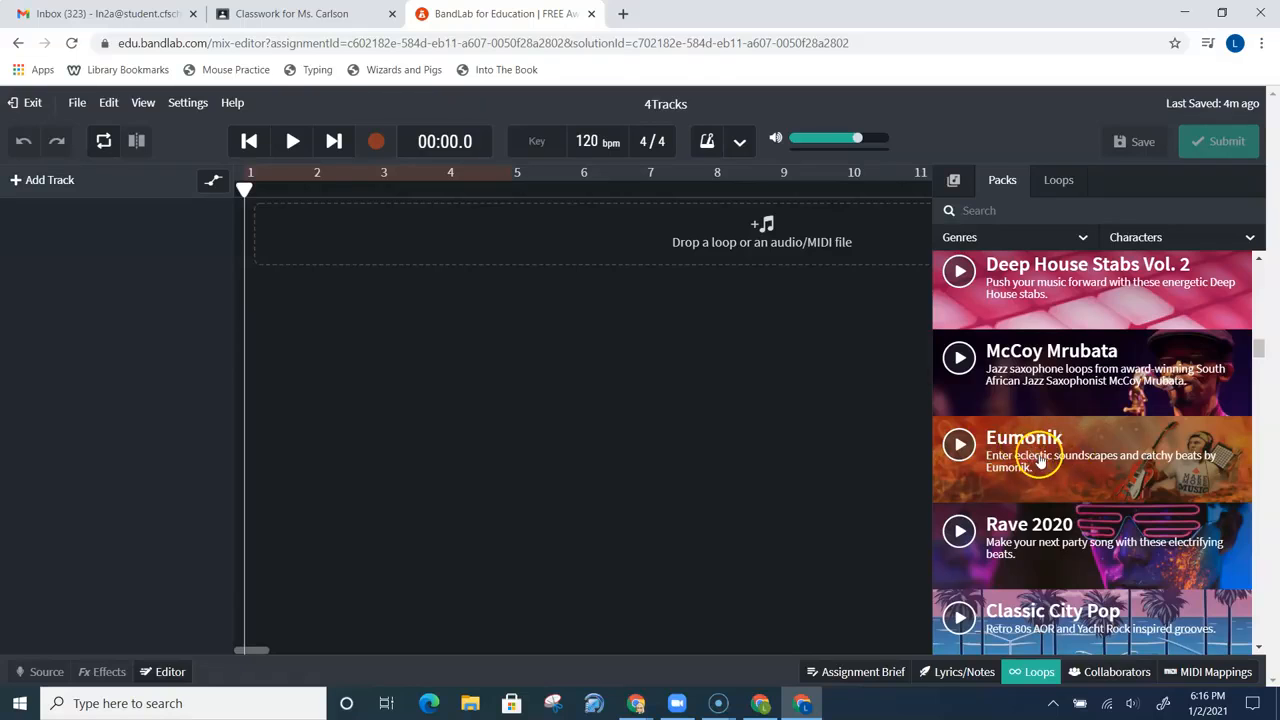
{"action": "left_click", "coordinate": [1044, 441]}
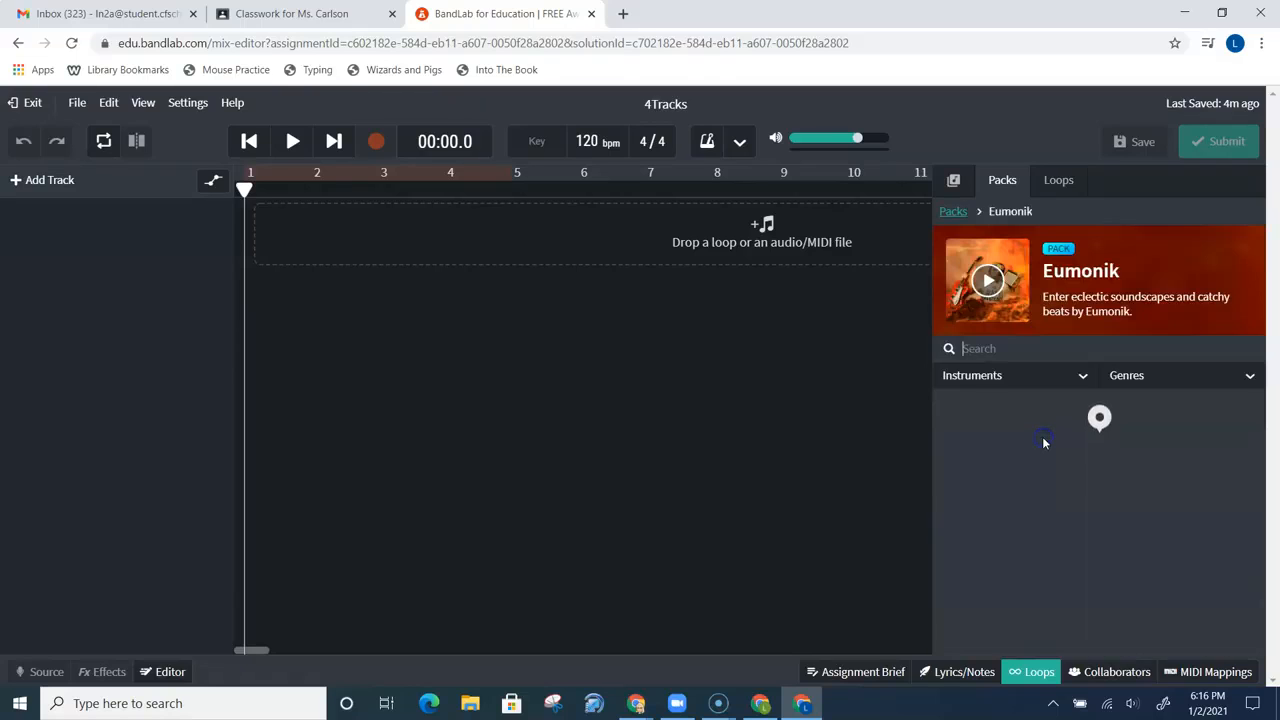
{"action": "scroll", "coordinate": [1046, 443], "scroll_direction": "down", "scroll_amount": 5}
{"action": "scroll", "coordinate": [1044, 443], "scroll_direction": "down", "scroll_amount": 10}
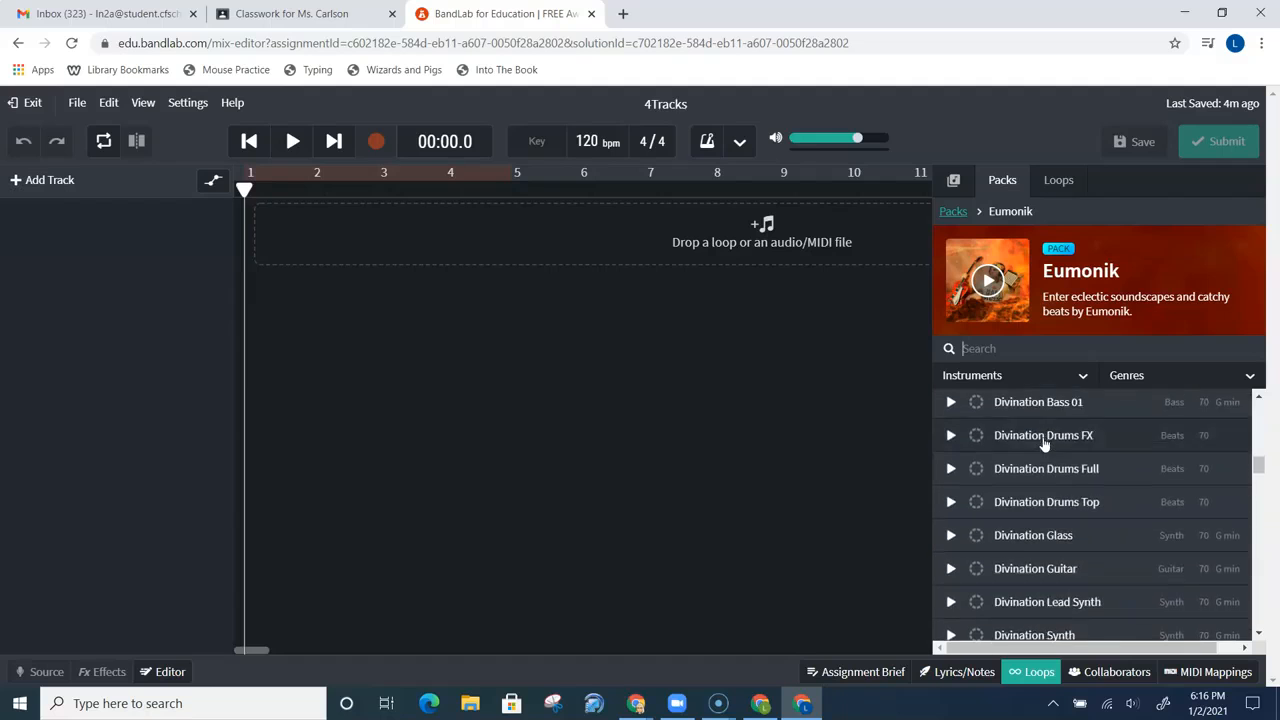
{"action": "scroll", "coordinate": [1044, 443], "scroll_direction": "down", "scroll_amount": 10}
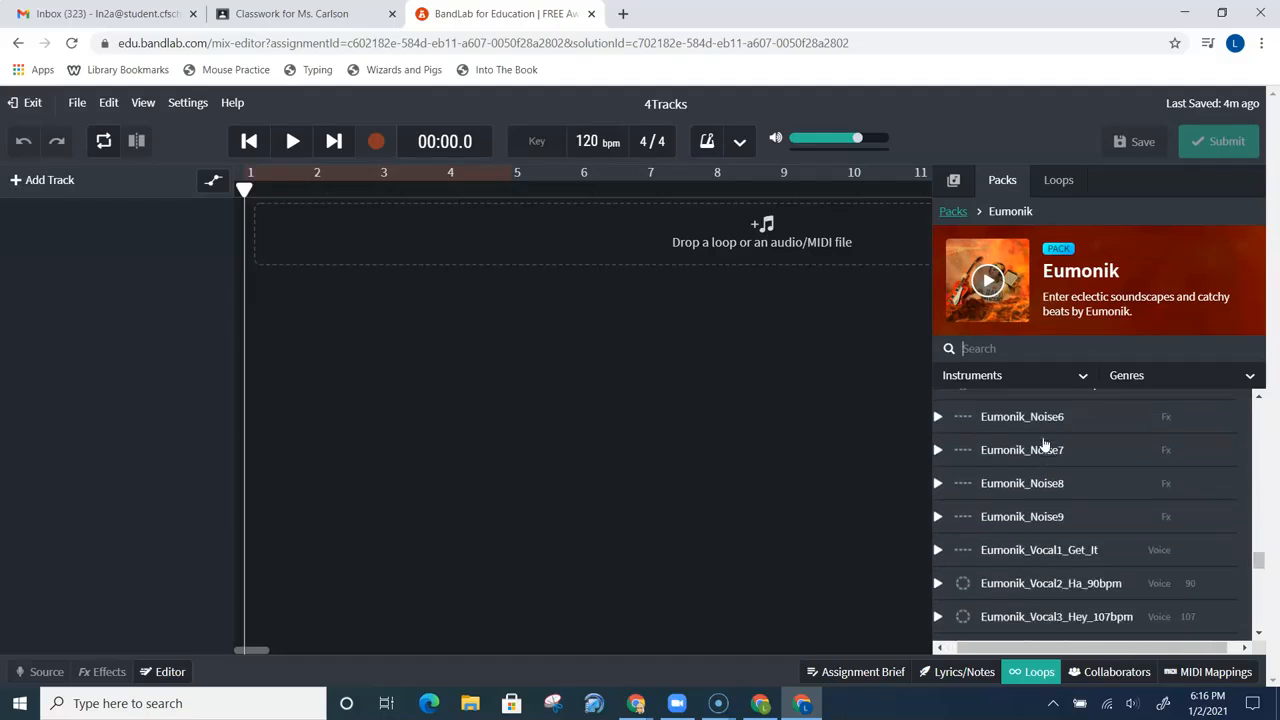
{"action": "scroll", "coordinate": [1044, 443], "scroll_direction": "up", "scroll_amount": 15}
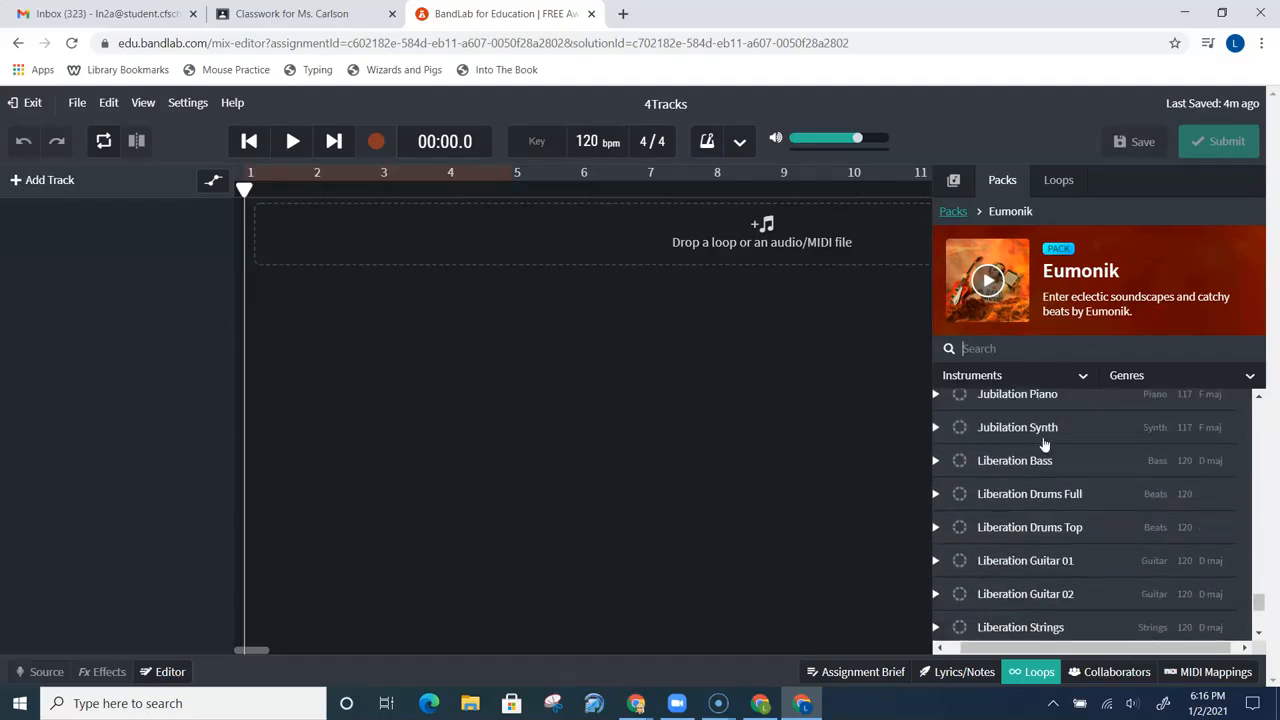
{"action": "scroll", "coordinate": [1044, 443], "scroll_direction": "up", "scroll_amount": 5}
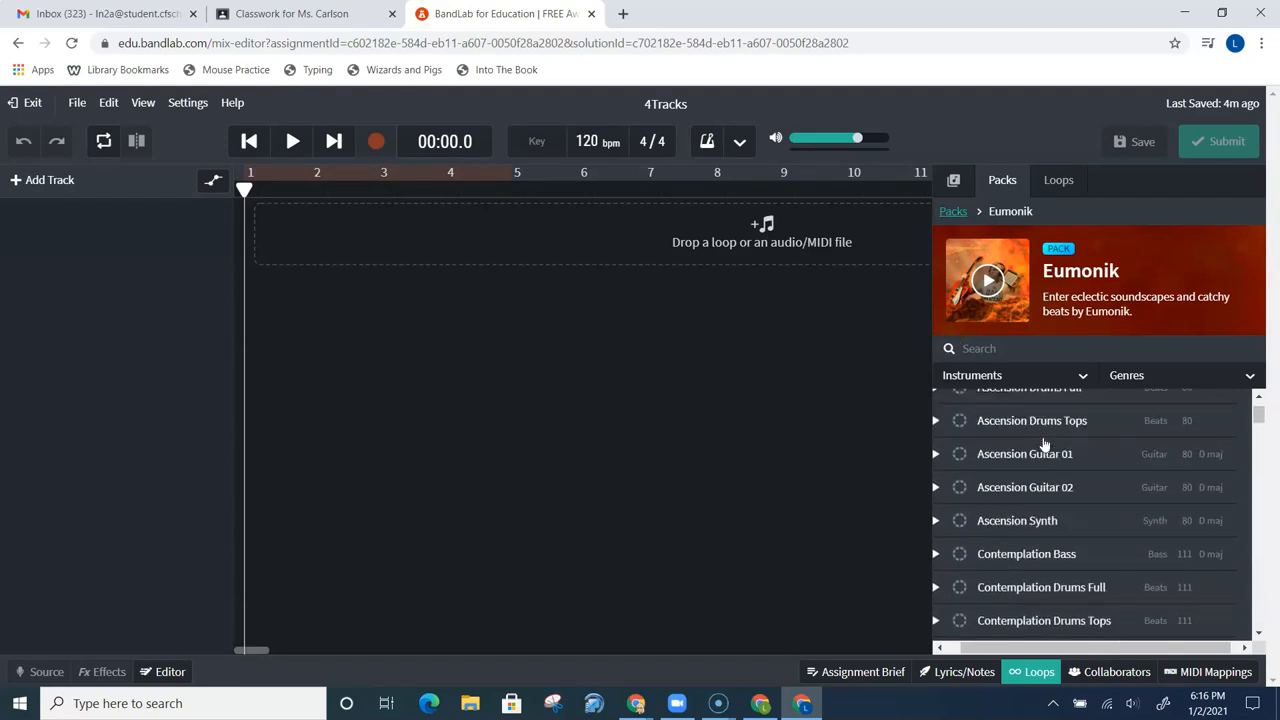
Check the assignment brief for the required steps and close it again.
{"action": "left_click", "coordinate": [860, 674]}
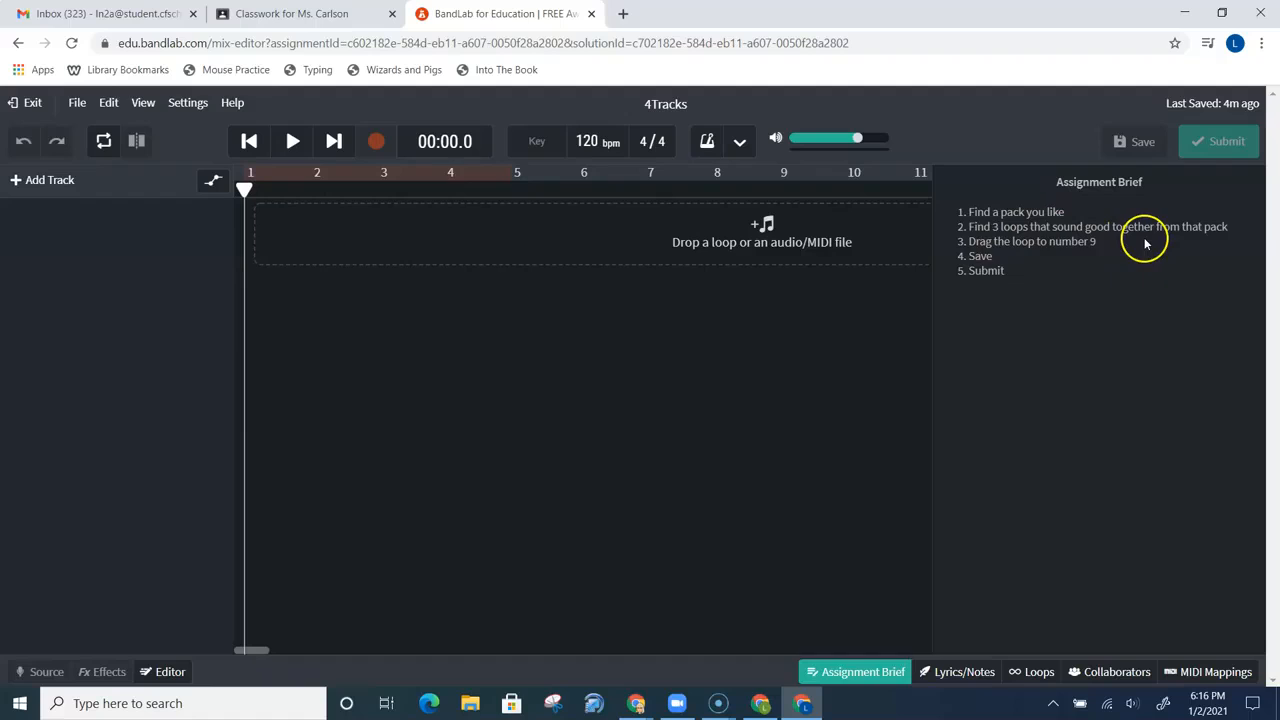
{"action": "left_click_drag", "start_coordinate": [1146, 243], "coordinate": [1026, 460]}
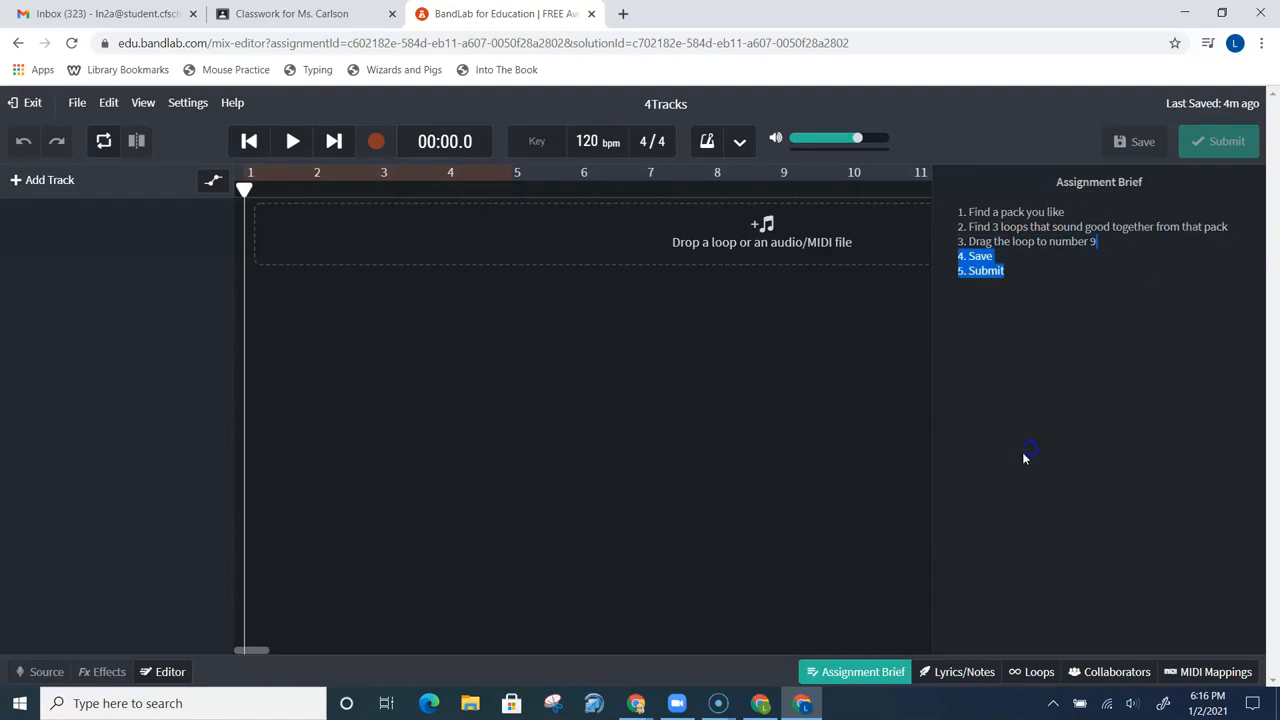
{"action": "left_click", "coordinate": [846, 673]}
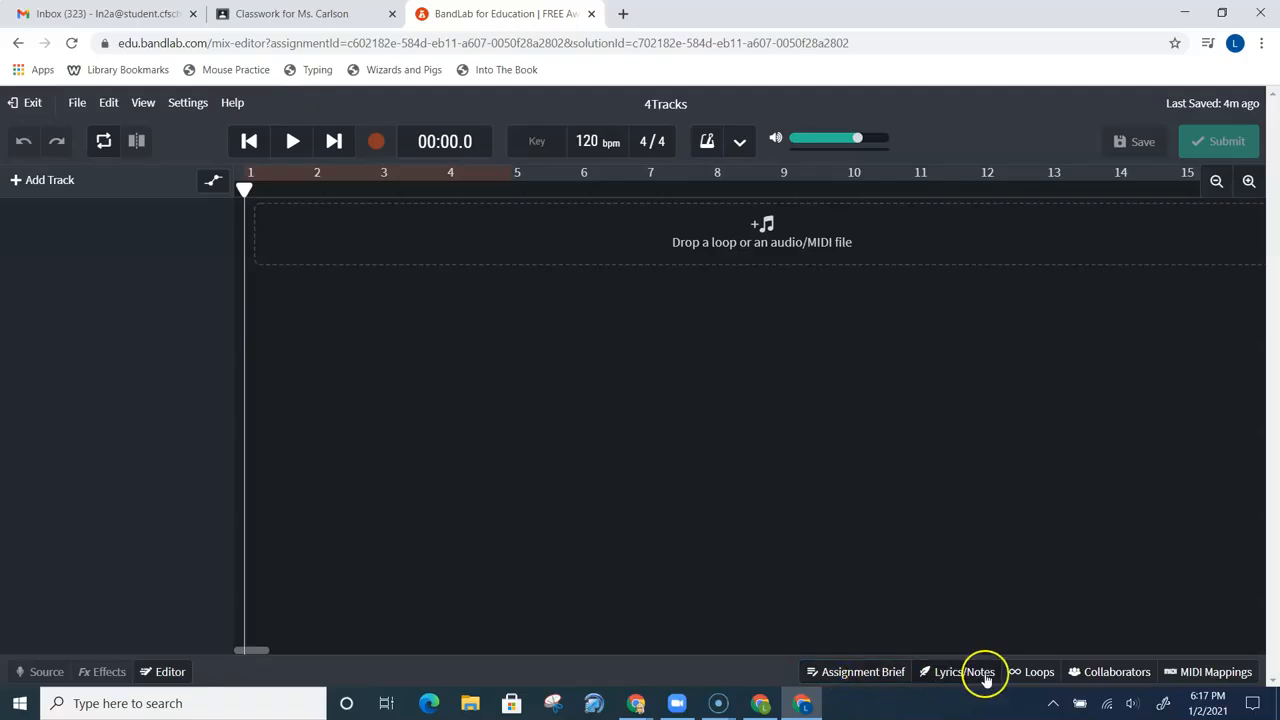
Bring back the Eumonik loops, look through the groups of matching names, and preview the Contemplation Bass loop.
{"action": "left_click", "coordinate": [1035, 676]}
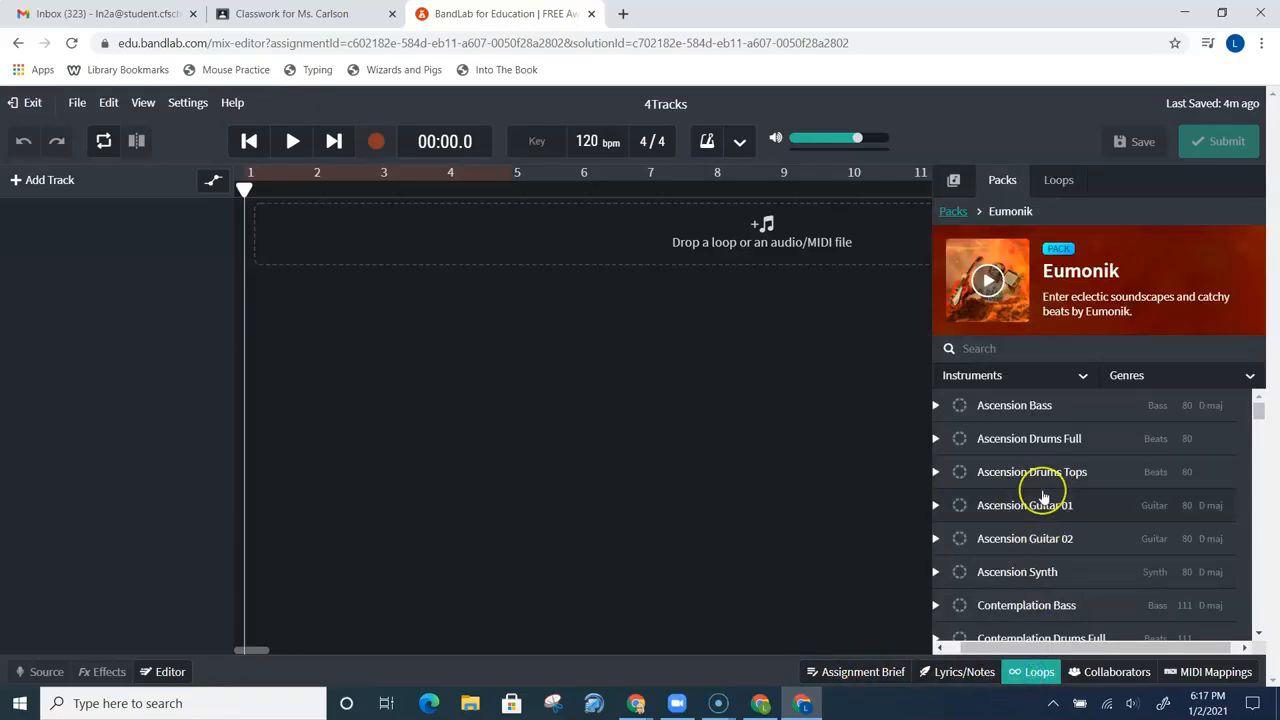
{"action": "scroll", "coordinate": [1043, 495], "scroll_direction": "down", "scroll_amount": 3}
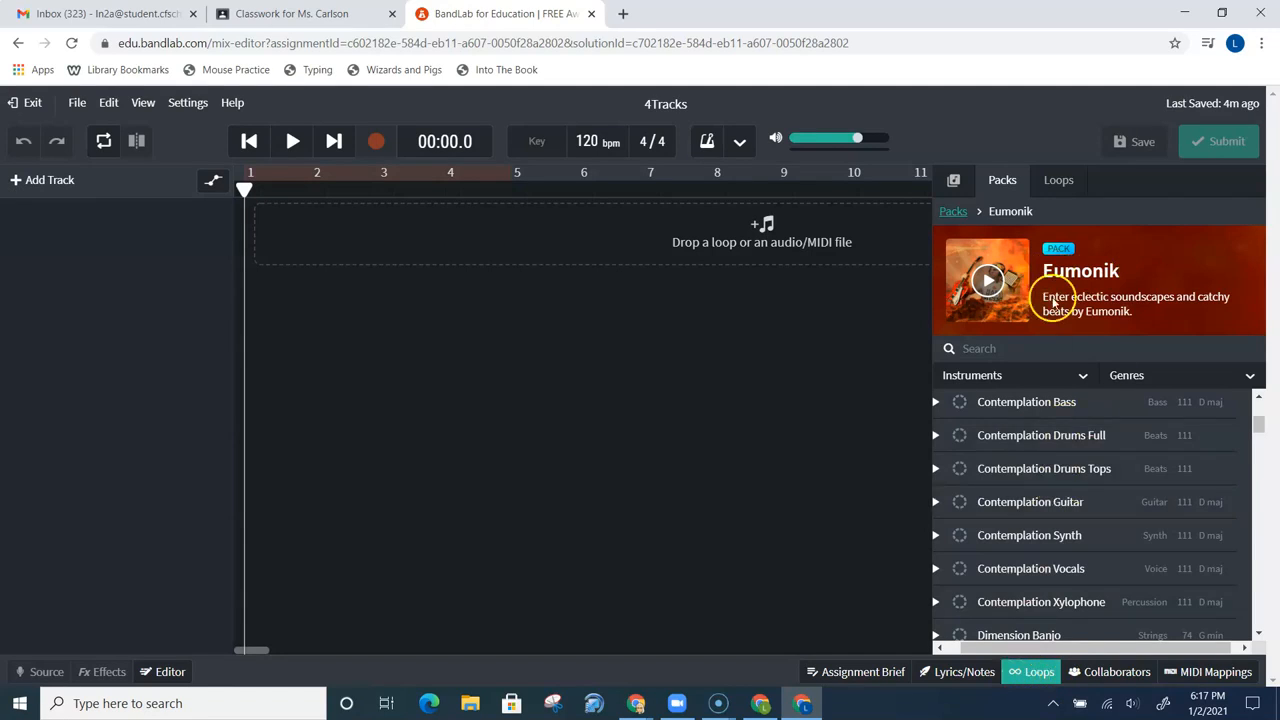
{"action": "left_click", "coordinate": [1026, 673]}
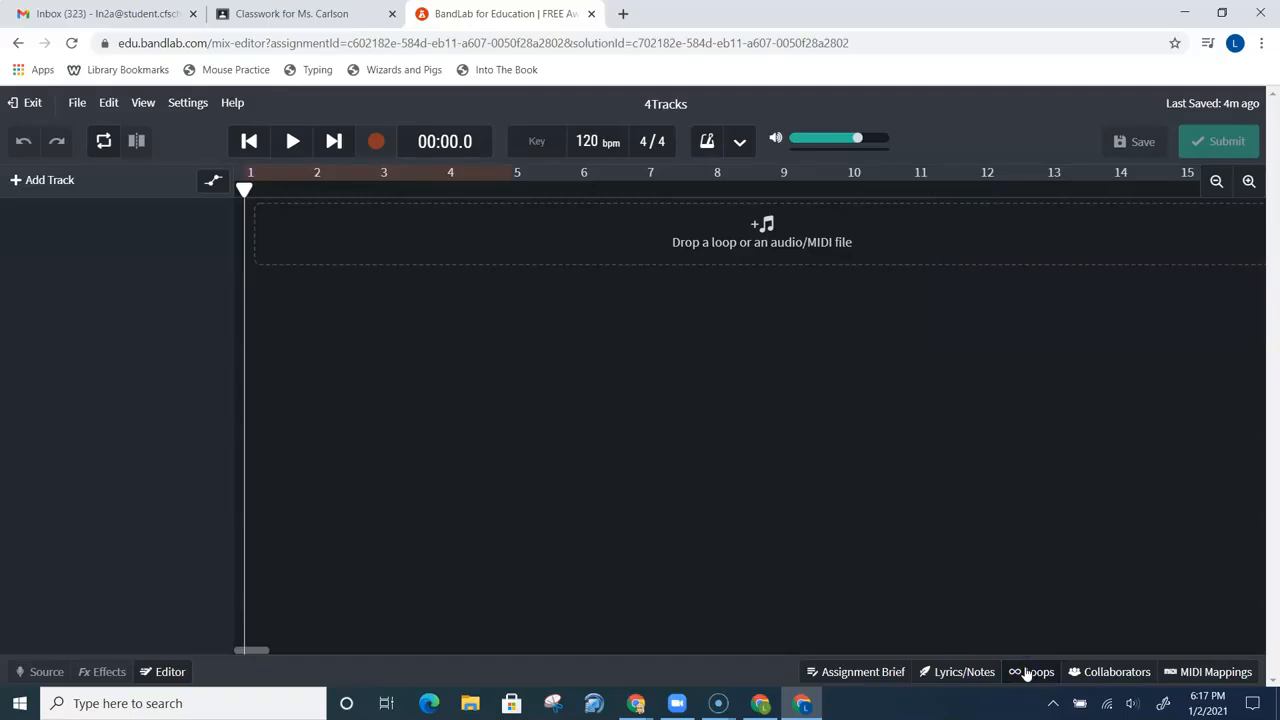
{"action": "left_click", "coordinate": [1026, 673]}
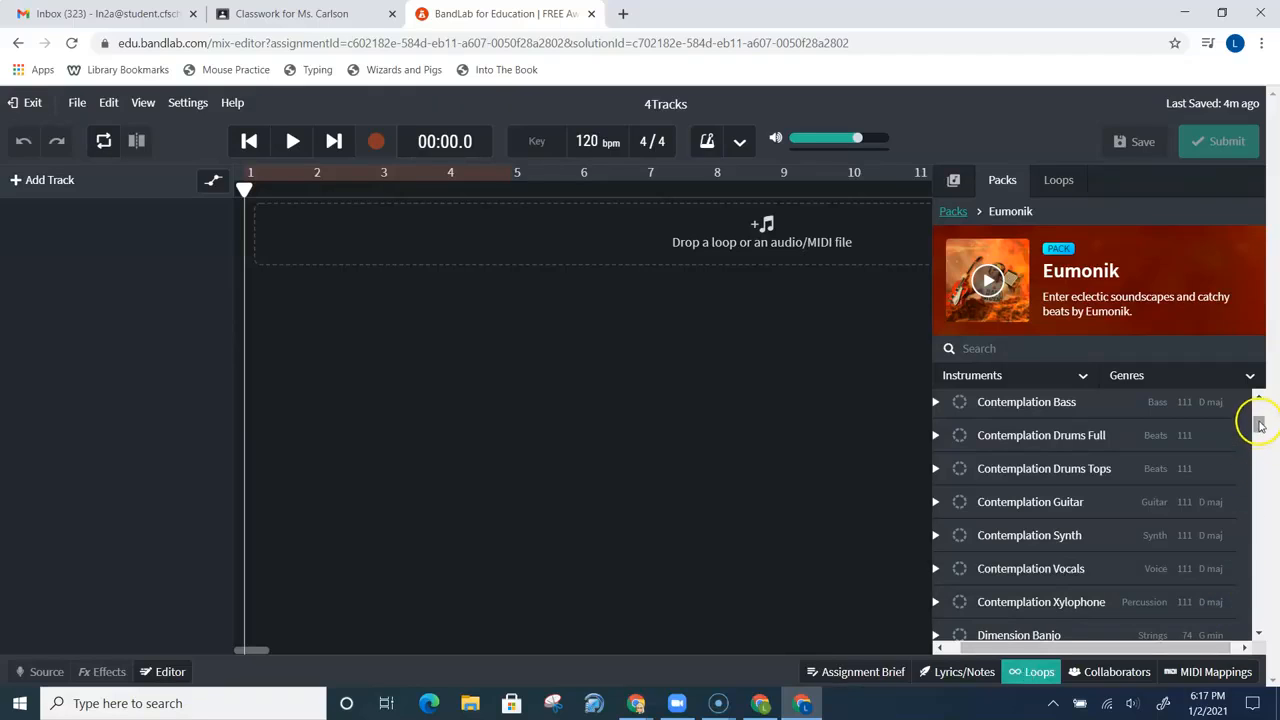
{"action": "left_click_drag", "start_coordinate": [1259, 424], "coordinate": [1258, 397]}
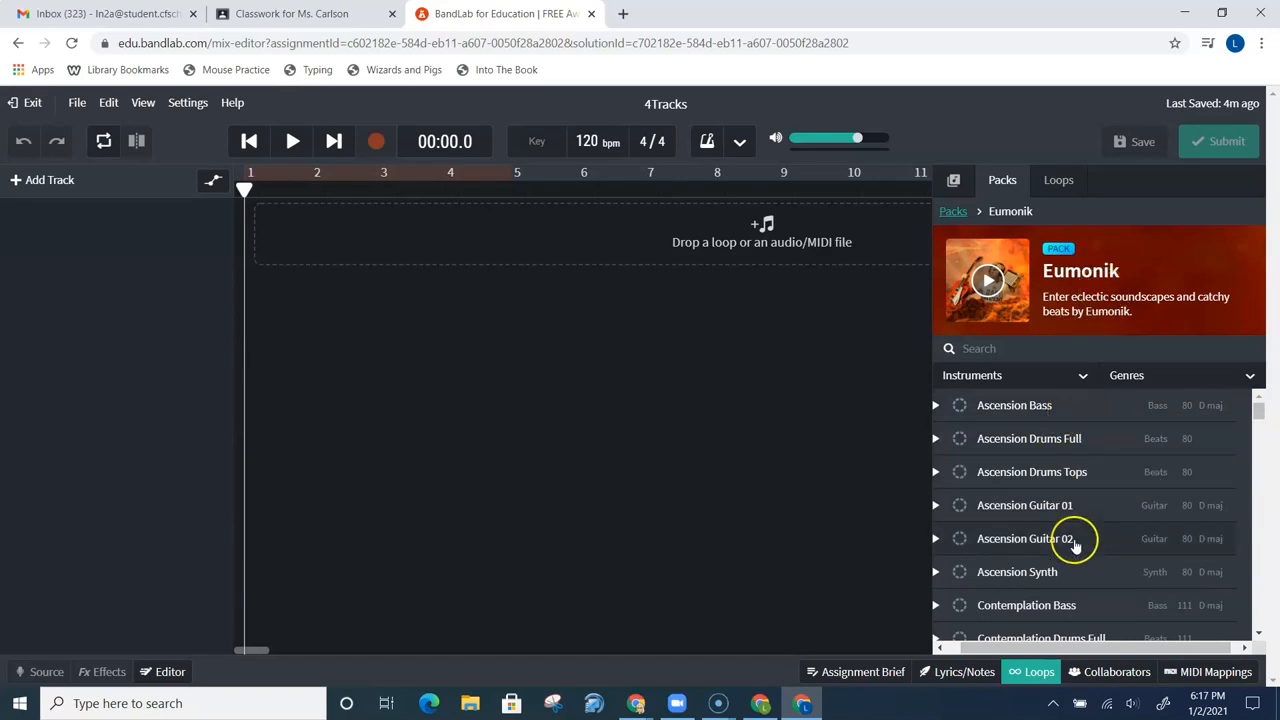
{"action": "scroll", "coordinate": [1075, 545], "scroll_direction": "down", "scroll_amount": 6}
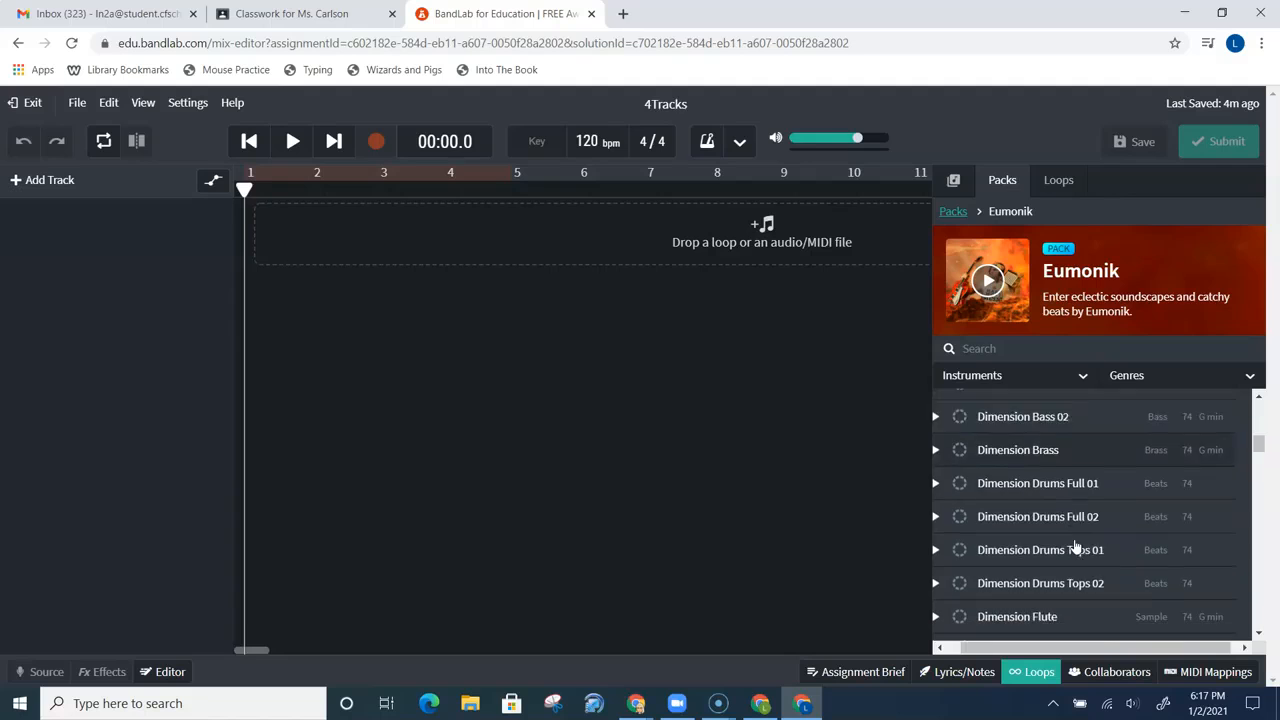
{"action": "scroll", "coordinate": [1075, 545], "scroll_direction": "down", "scroll_amount": 1}
{"action": "scroll", "coordinate": [1075, 545], "scroll_direction": "up", "scroll_amount": 7}
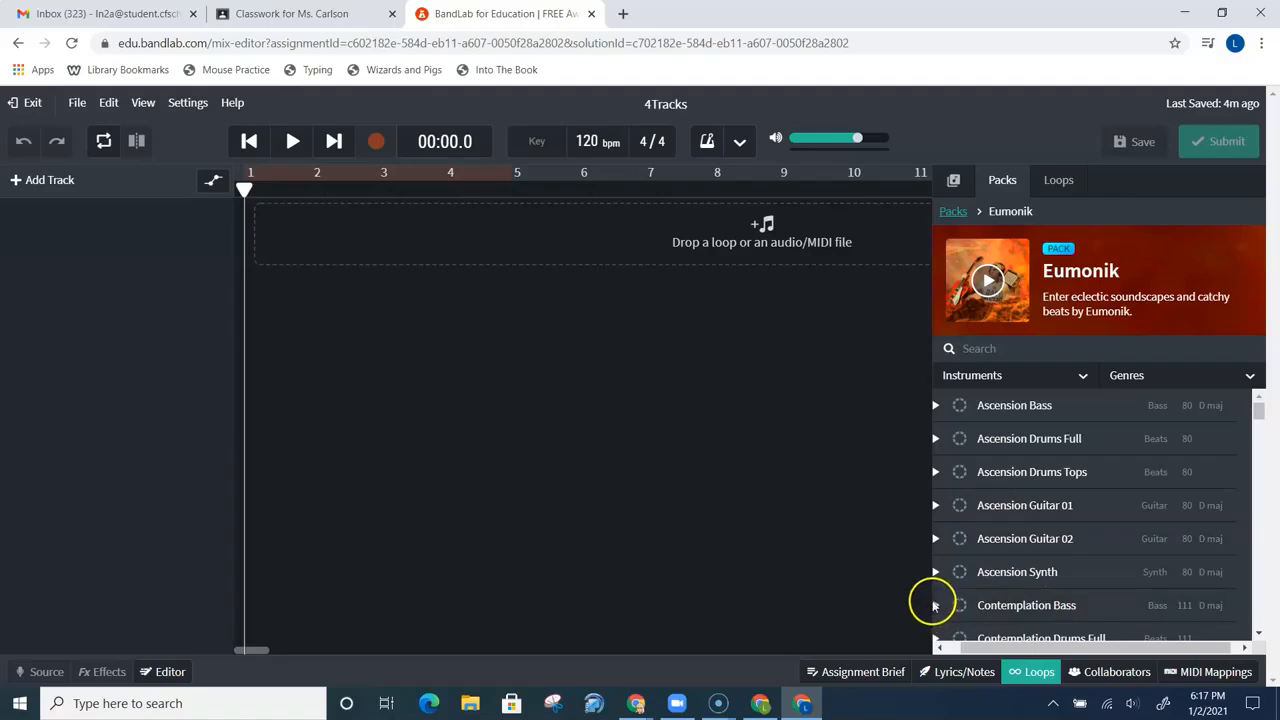
{"action": "left_click", "coordinate": [935, 606]}
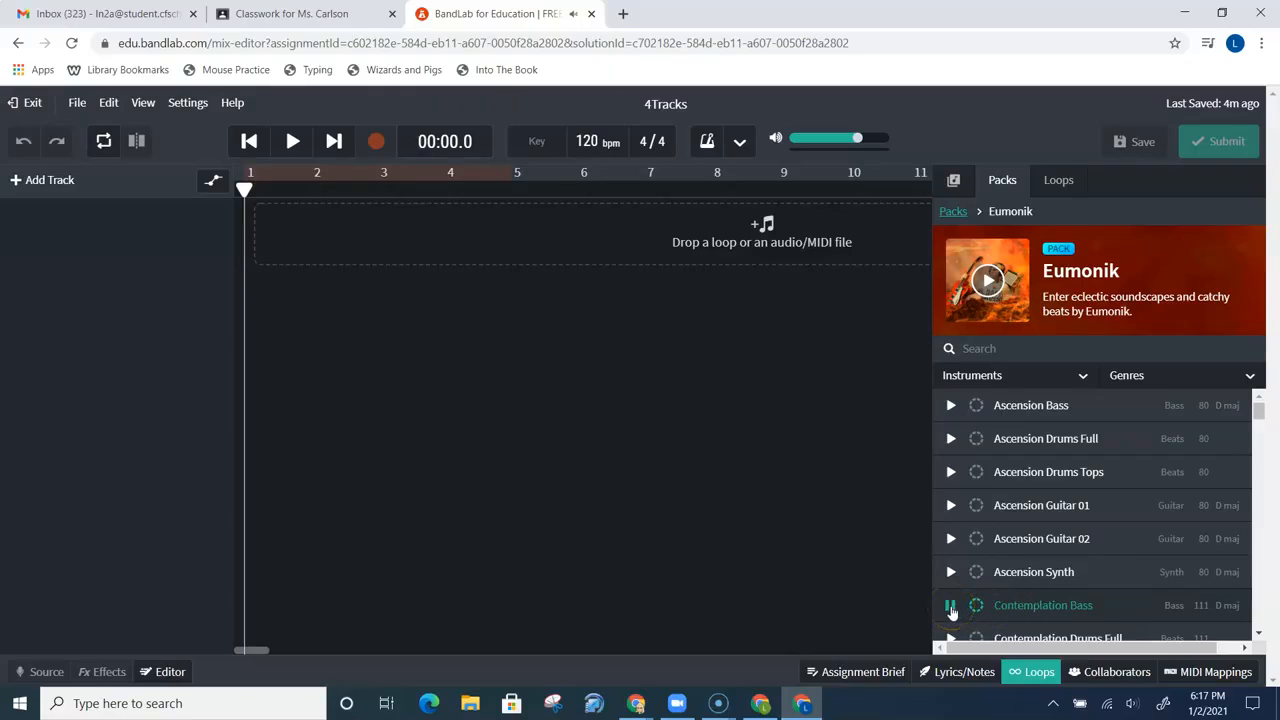
{"action": "left_click", "coordinate": [951, 608]}
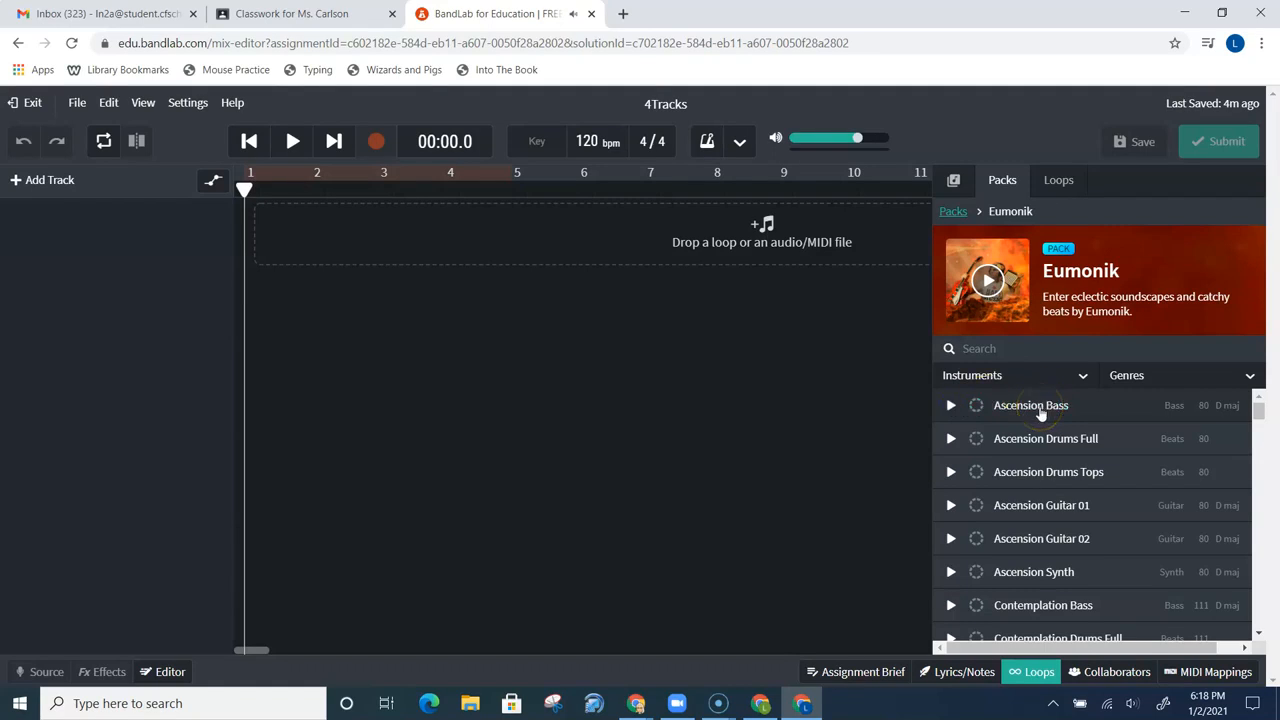
Place the Ascension Bass loop on a new track starting at bar 1 and move the playhead to bar 3.
{"action": "left_click_drag", "start_coordinate": [1040, 412], "coordinate": [371, 229]}
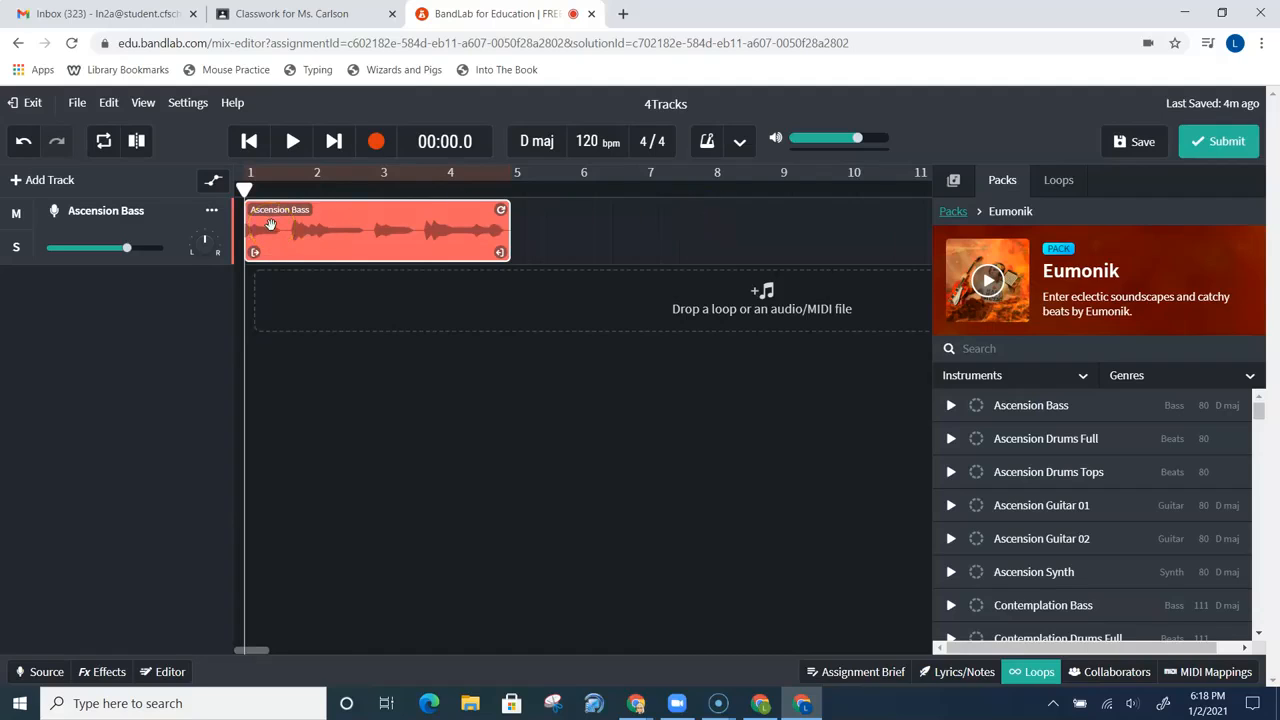
{"action": "left_click_drag", "start_coordinate": [243, 190], "coordinate": [377, 189]}
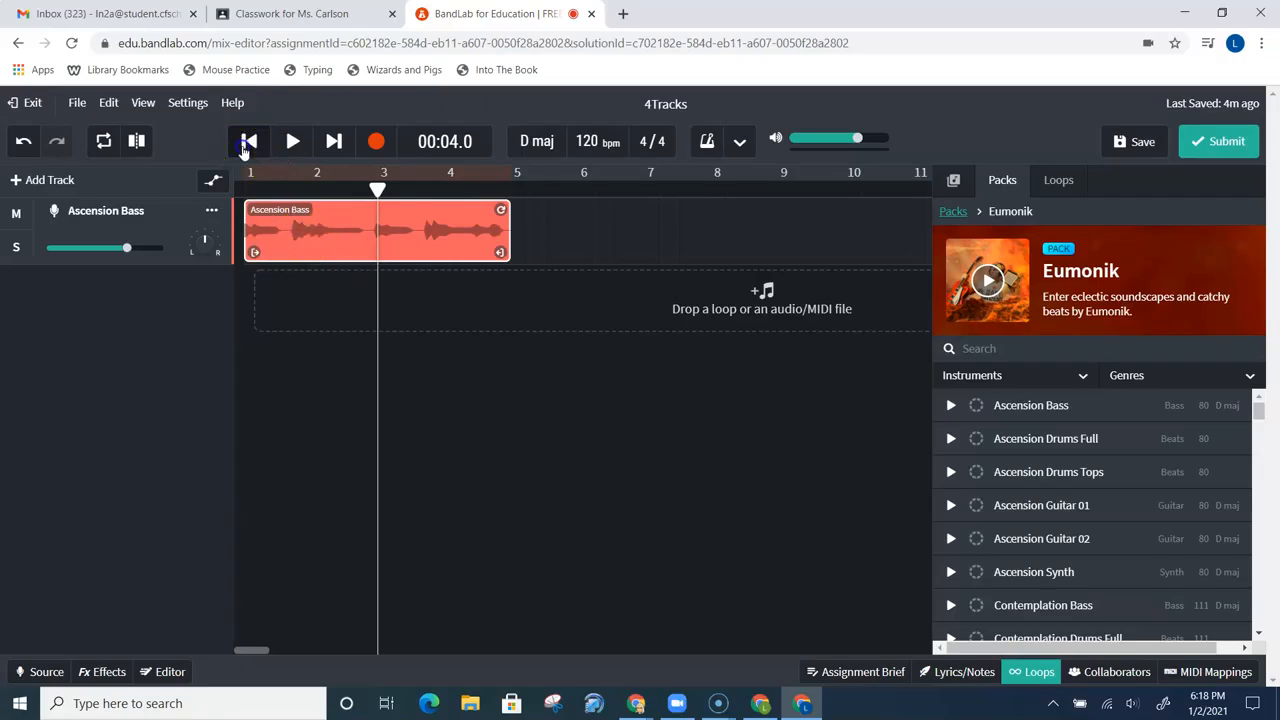
Play the Ascension Bass track from the beginning to past its end, then return the playhead to the start.
{"action": "left_click", "coordinate": [245, 146]}
{"action": "left_click", "coordinate": [293, 145]}
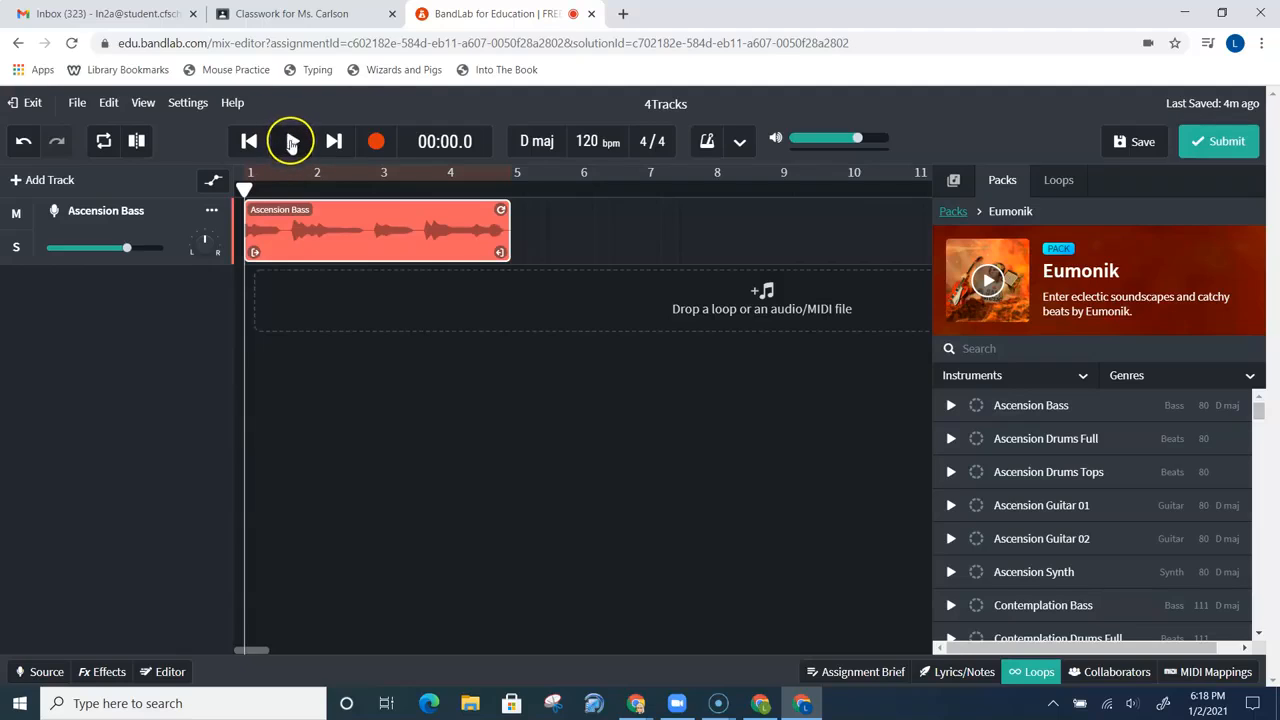
{"action": "left_click", "coordinate": [291, 143]}
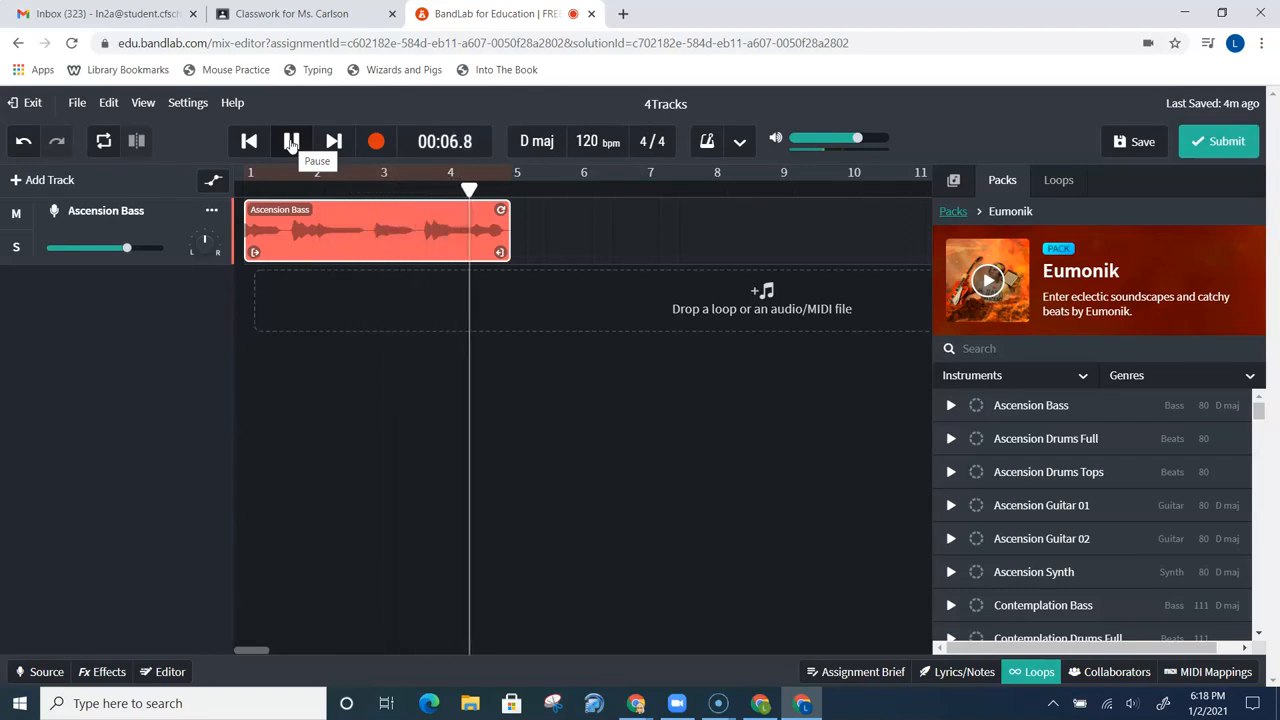
{"action": "left_click", "coordinate": [291, 143]}
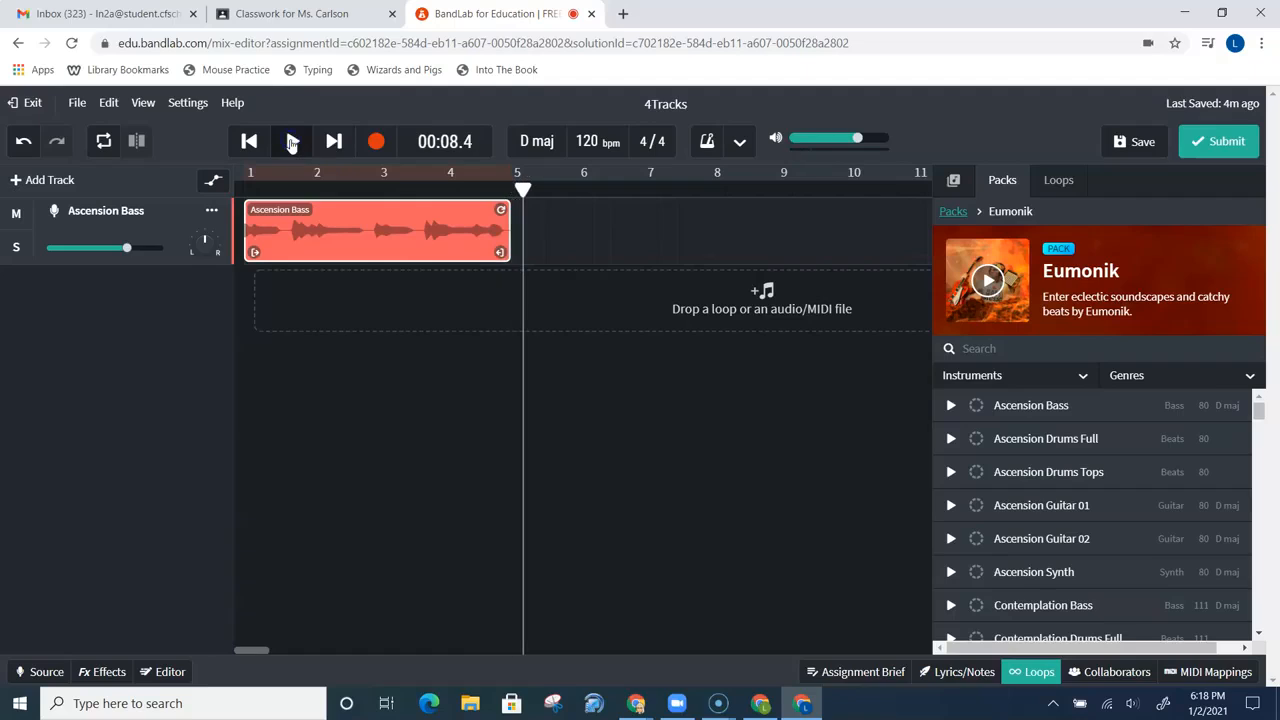
{"action": "left_click", "coordinate": [248, 142]}
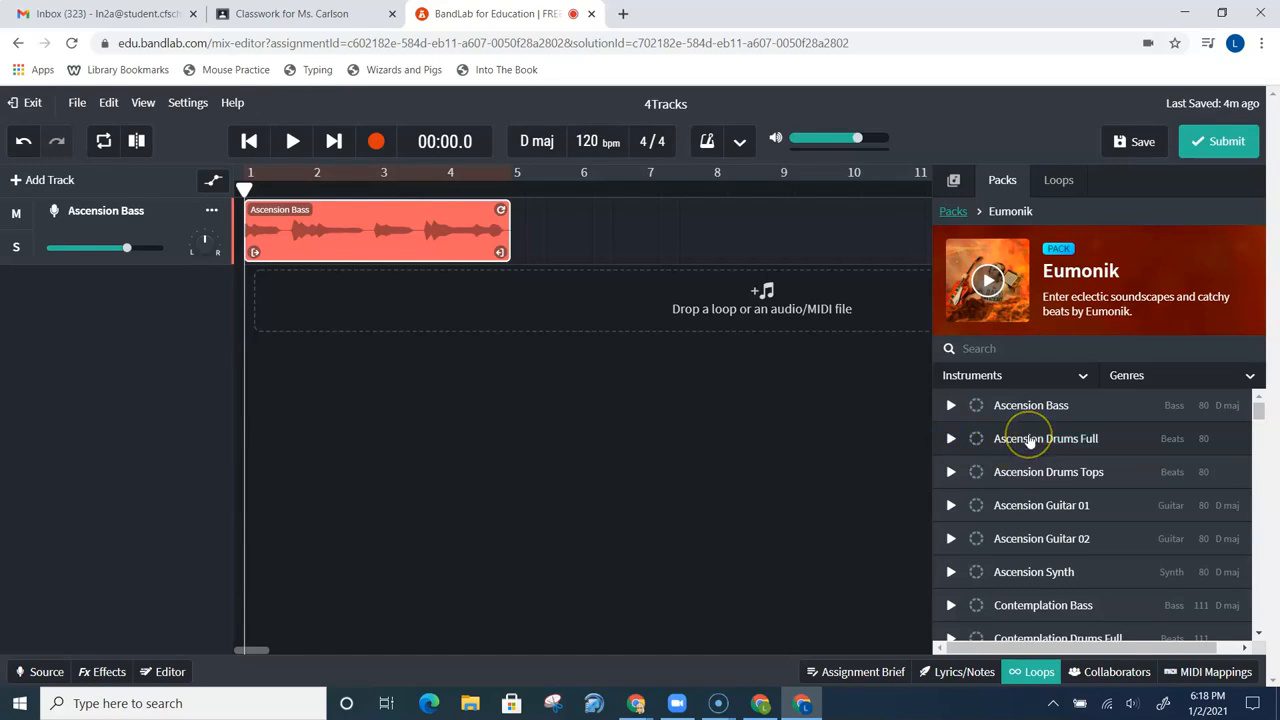
Place the Ascension Drums Full loop on a second track and align it to start at bar 1.
{"action": "left_click_drag", "start_coordinate": [1022, 438], "coordinate": [296, 305]}
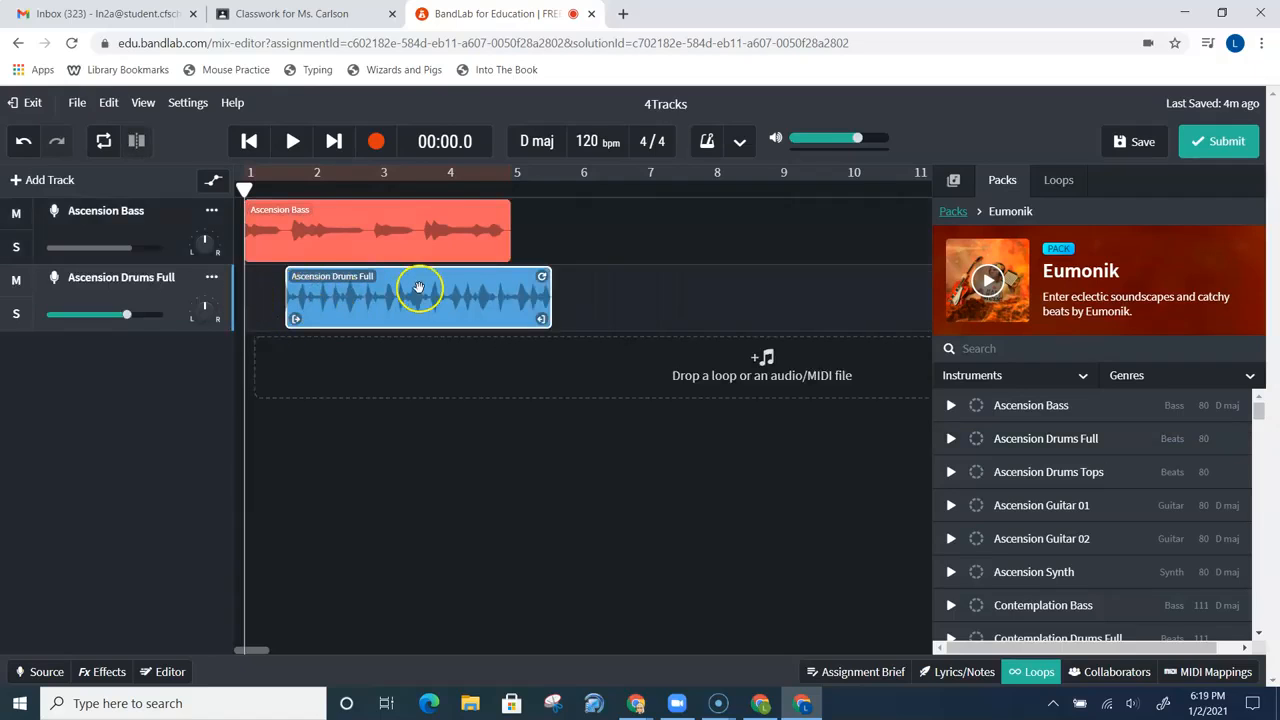
{"action": "left_click_drag", "start_coordinate": [419, 289], "coordinate": [368, 290]}
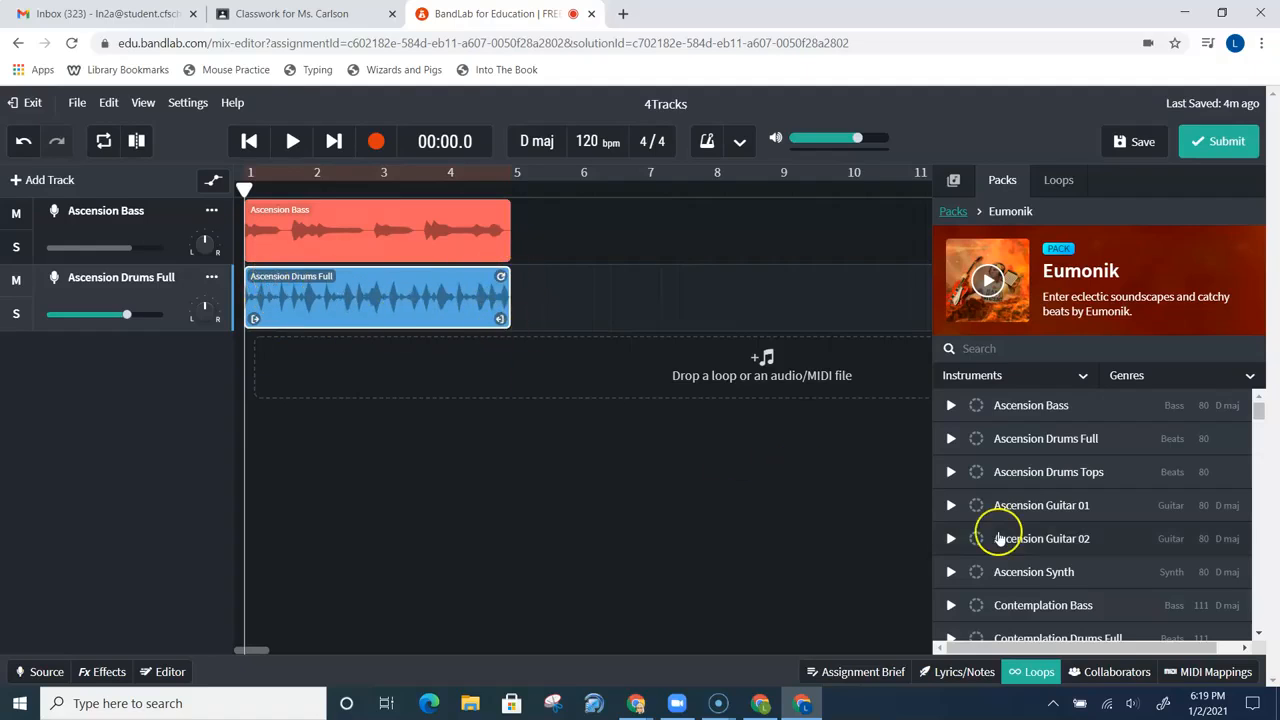
Play the bass and drums together while looking through the Eumonik loops, then return the playhead to the start.
{"action": "scroll", "coordinate": [1068, 537], "scroll_direction": "down", "scroll_amount": 2}
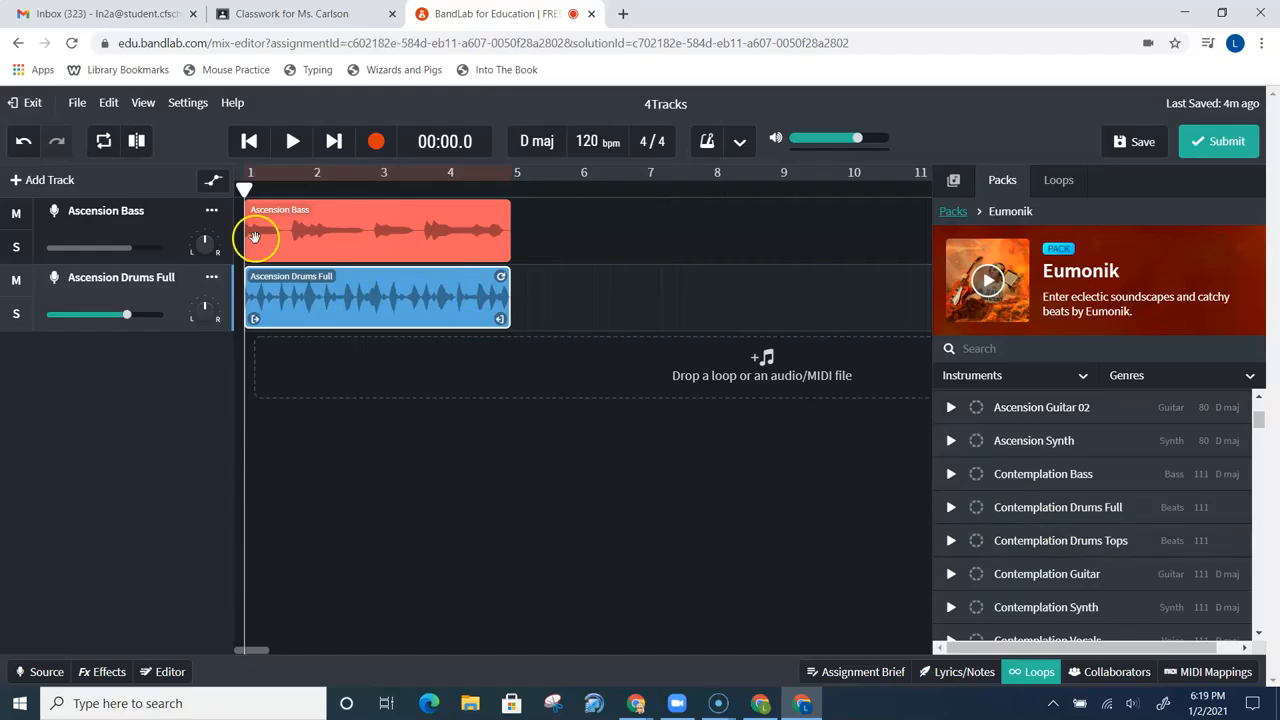
{"action": "left_click", "coordinate": [292, 141]}
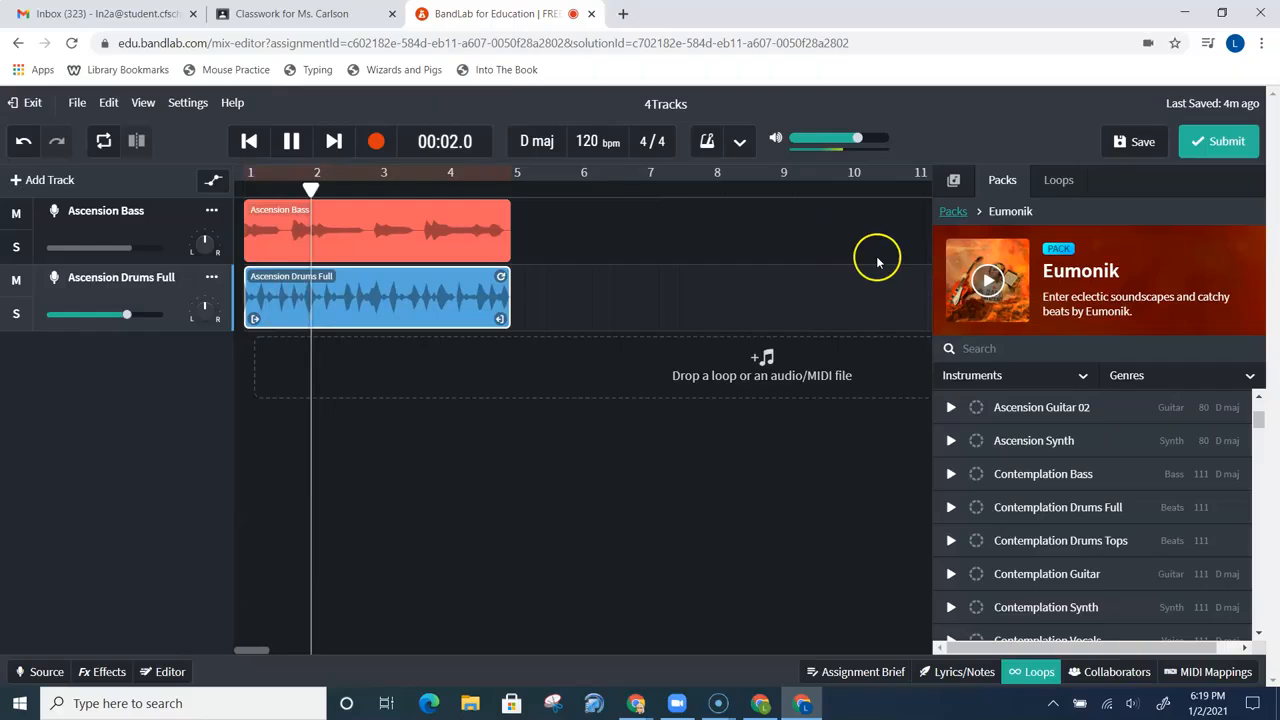
{"action": "scroll", "coordinate": [1086, 480], "scroll_direction": "down", "scroll_amount": 5}
{"action": "scroll", "coordinate": [1089, 565], "scroll_direction": "down", "scroll_amount": 10}
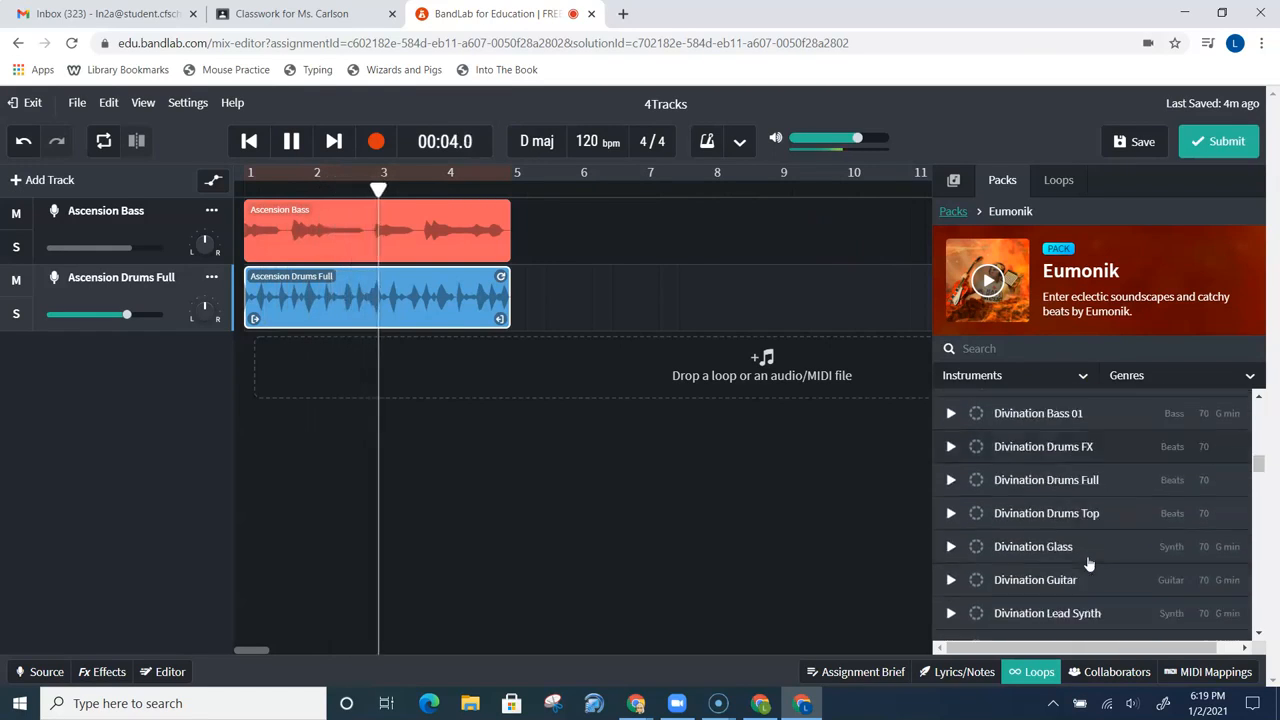
{"action": "scroll", "coordinate": [1087, 563], "scroll_direction": "down", "scroll_amount": 8}
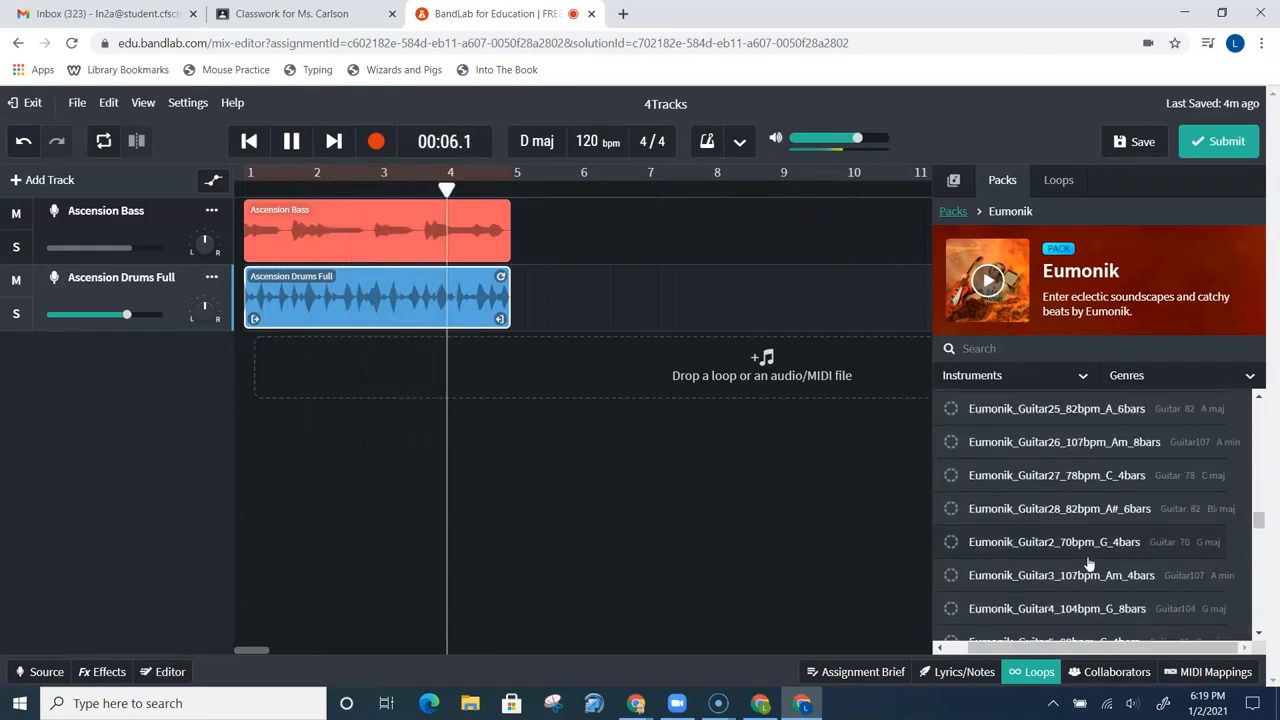
{"action": "left_click", "coordinate": [291, 141]}
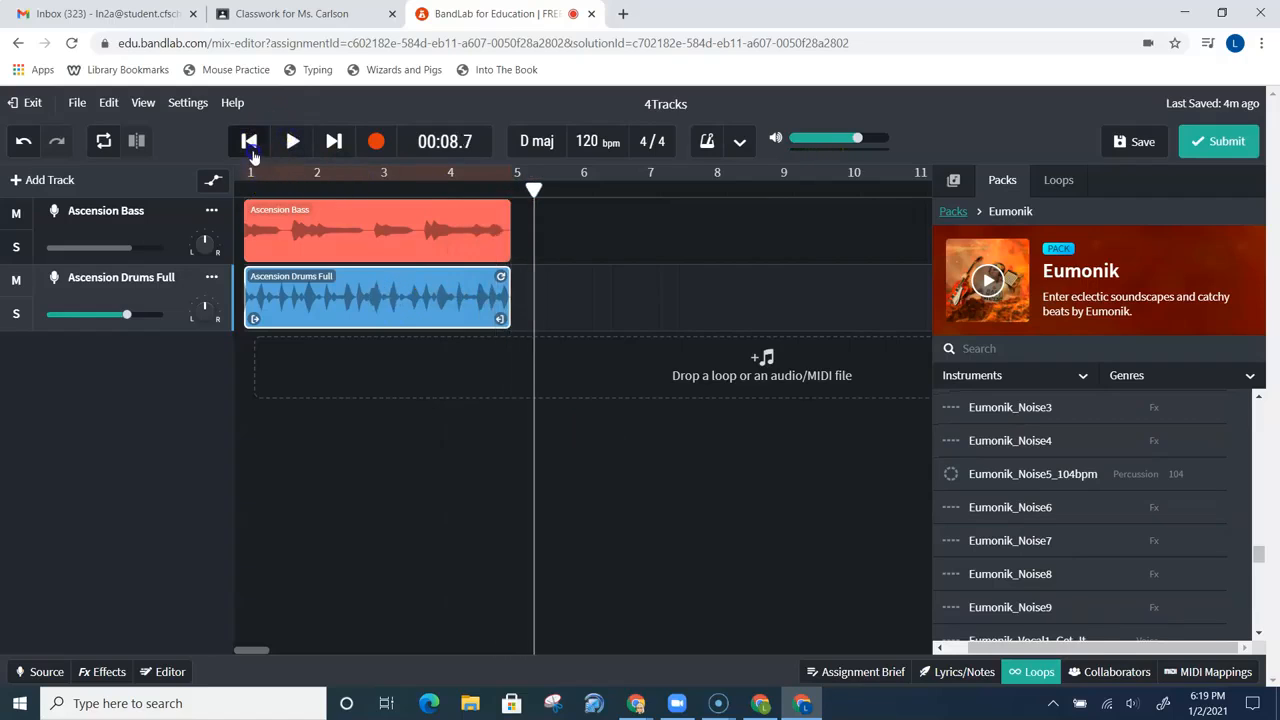
{"action": "left_click", "coordinate": [249, 141]}
Preview the Eumonik_Vocal1_Get_It loop and place it on a third track starting at bar 1.
{"action": "scroll", "coordinate": [1087, 503], "scroll_direction": "down", "scroll_amount": 2}
{"action": "scroll", "coordinate": [1087, 503], "scroll_direction": "down", "scroll_amount": 1}
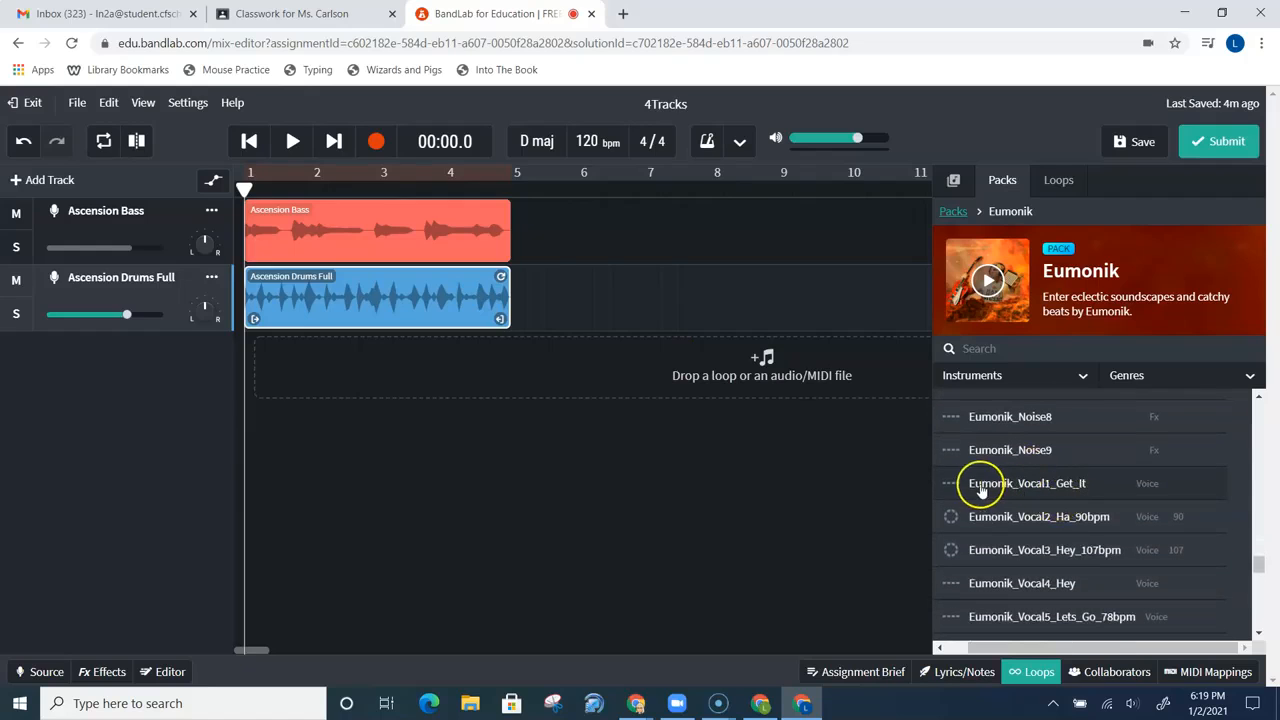
{"action": "left_click", "coordinate": [986, 484]}
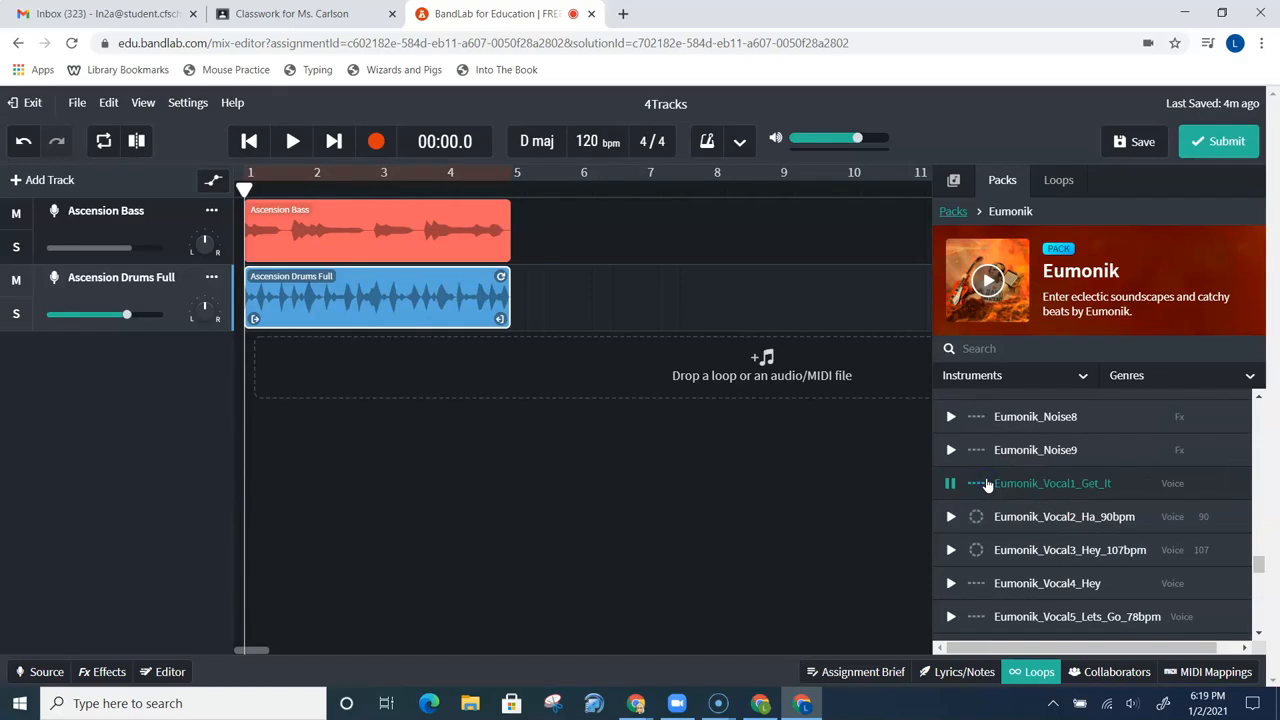
{"action": "left_click", "coordinate": [951, 485]}
{"action": "left_click_drag", "start_coordinate": [1010, 485], "coordinate": [330, 362]}
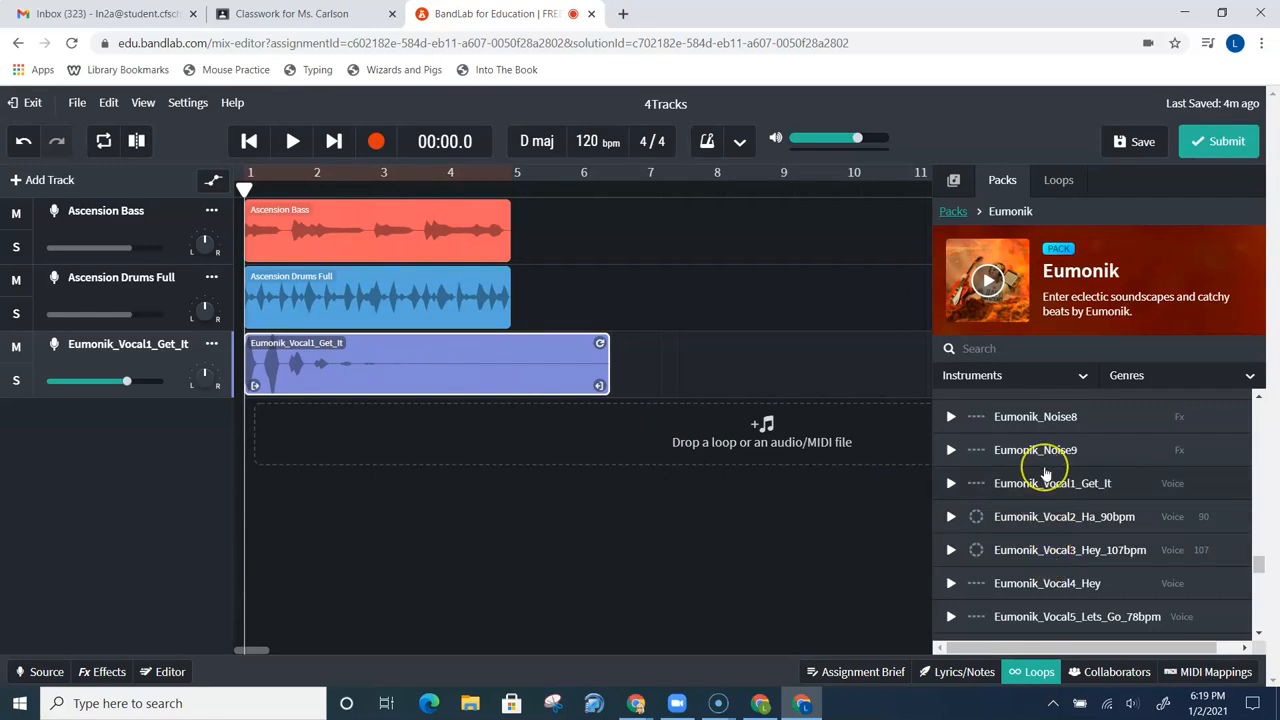
Preview the Jubilation Synth loop and place it on a fourth track starting at bar 1.
{"action": "scroll", "coordinate": [1048, 460], "scroll_direction": "down", "scroll_amount": 2}
{"action": "scroll", "coordinate": [1045, 473], "scroll_direction": "down", "scroll_amount": 3}
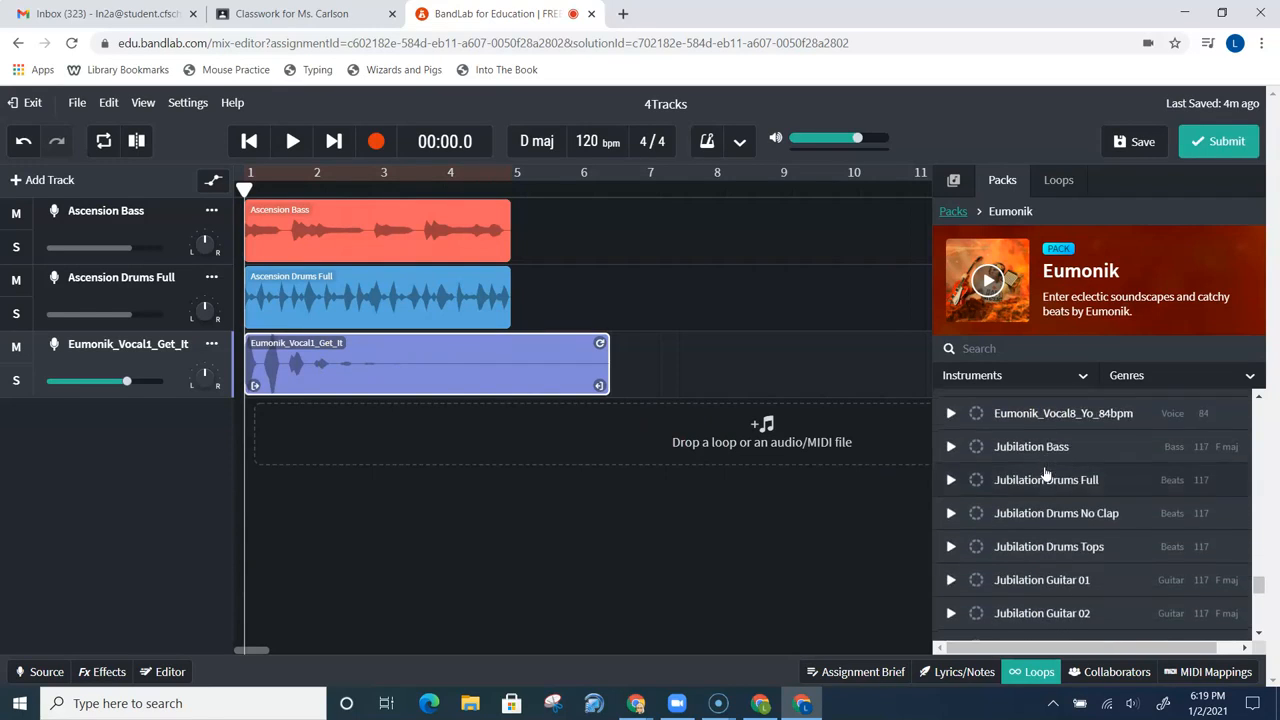
{"action": "left_click", "coordinate": [950, 470]}
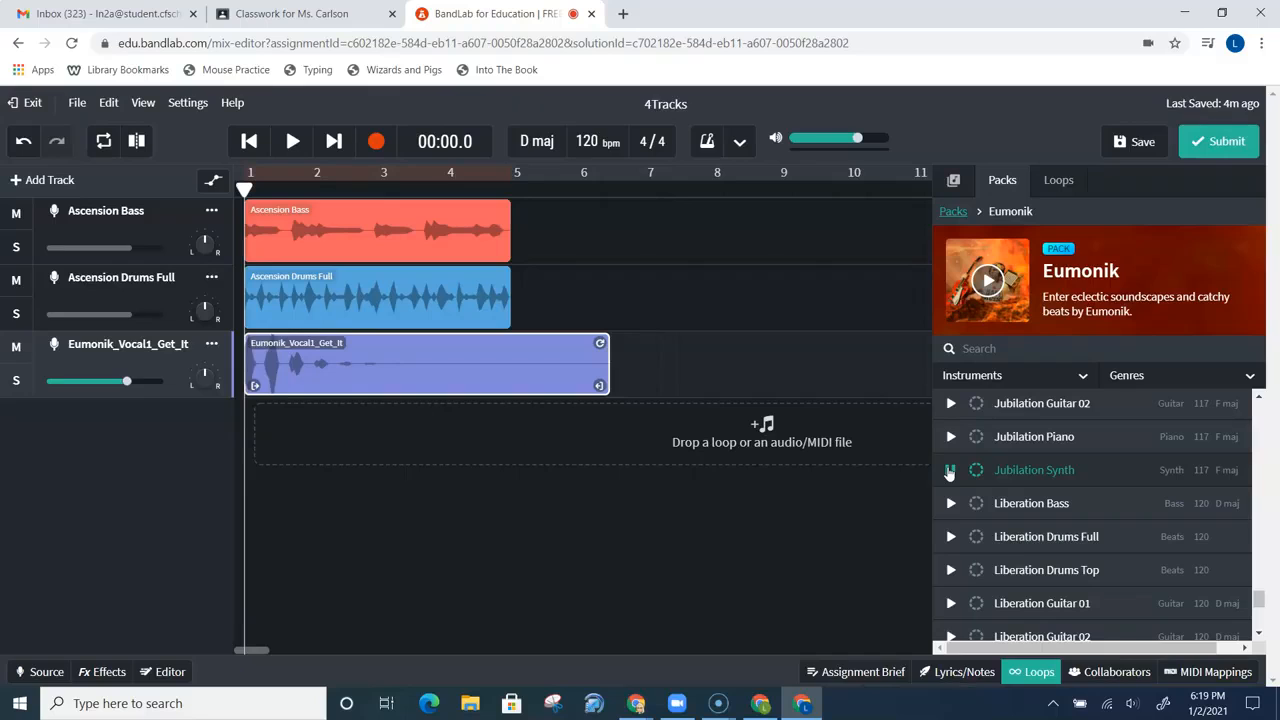
{"action": "left_click", "coordinate": [1061, 470]}
{"action": "left_click_drag", "start_coordinate": [1060, 477], "coordinate": [360, 432]}
{"action": "left_click", "coordinate": [531, 420]}
{"action": "left_click_drag", "start_coordinate": [531, 420], "coordinate": [358, 434]}
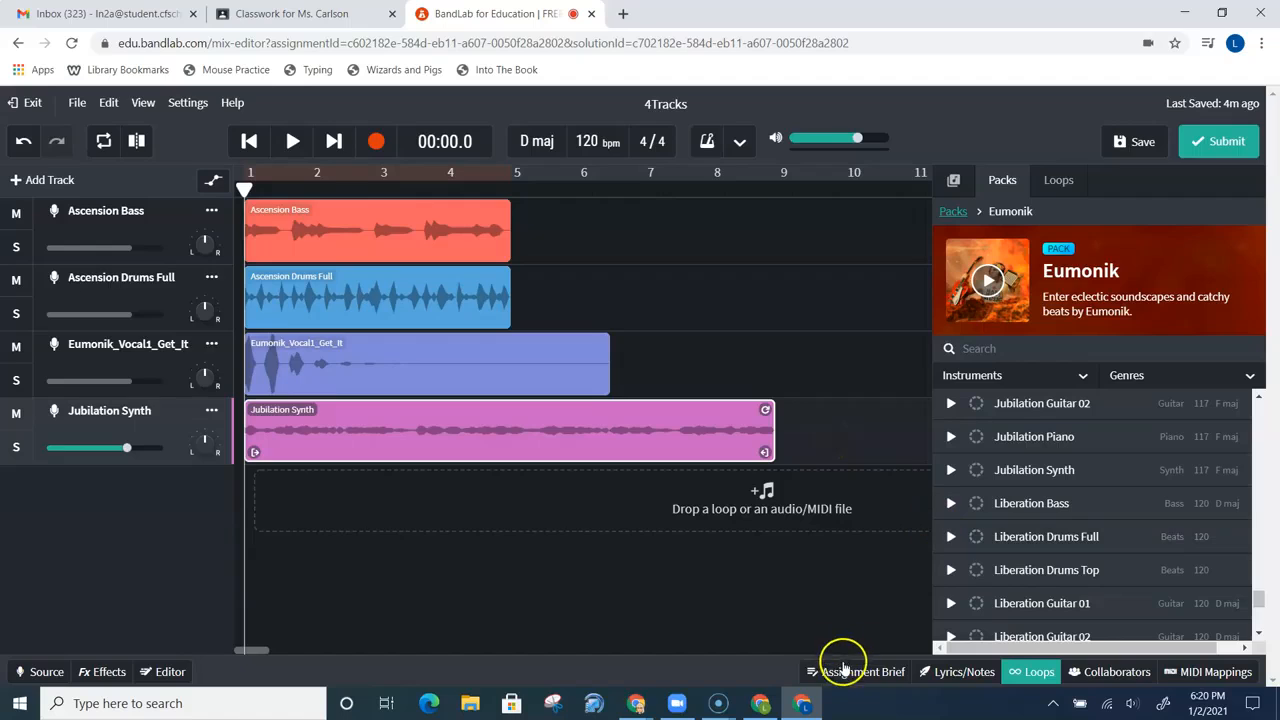
Play the four tracks together and delete the Jubilation Synth track.
{"action": "left_click", "coordinate": [293, 143]}
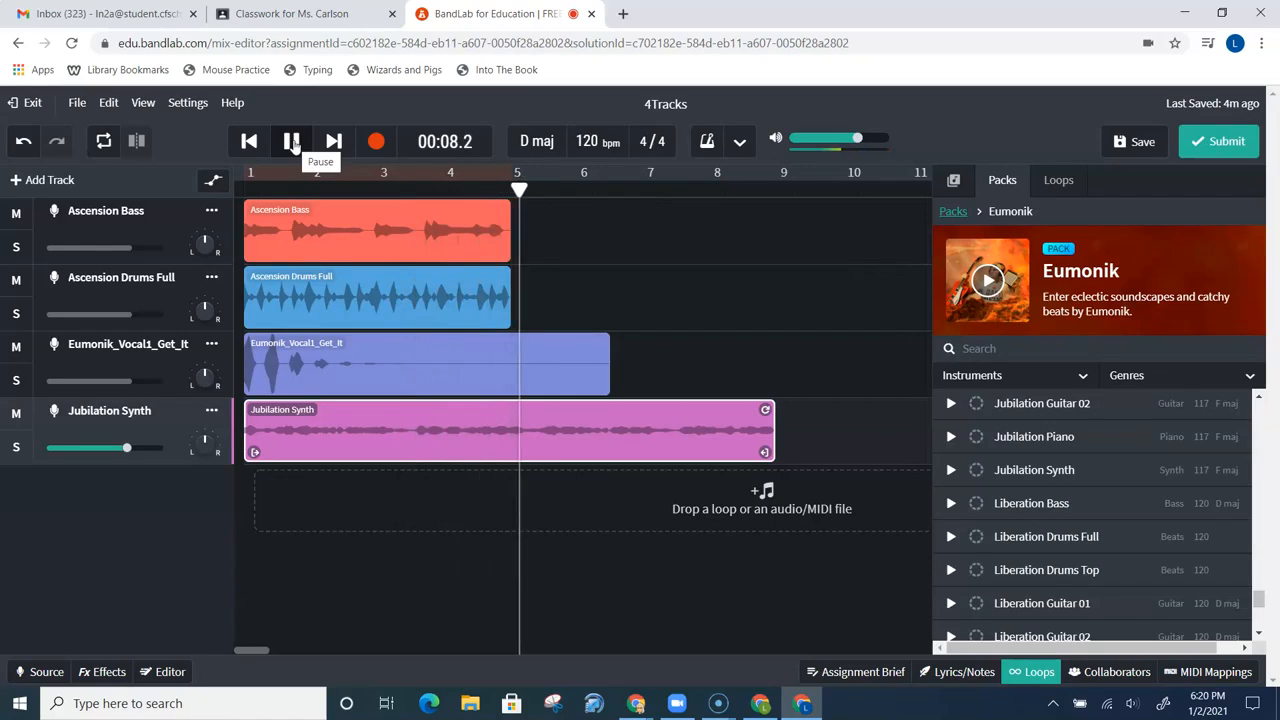
{"action": "left_click", "coordinate": [292, 143]}
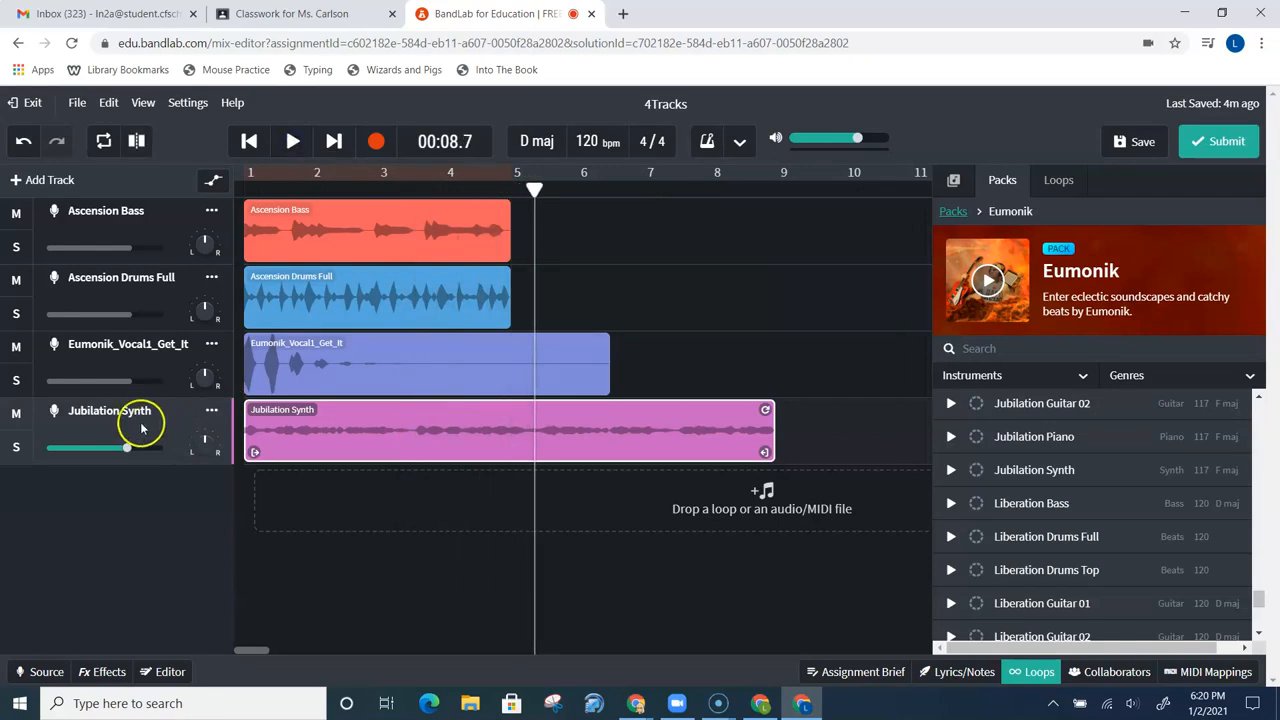
{"action": "left_click", "coordinate": [211, 411]}
{"action": "left_click", "coordinate": [257, 667]}
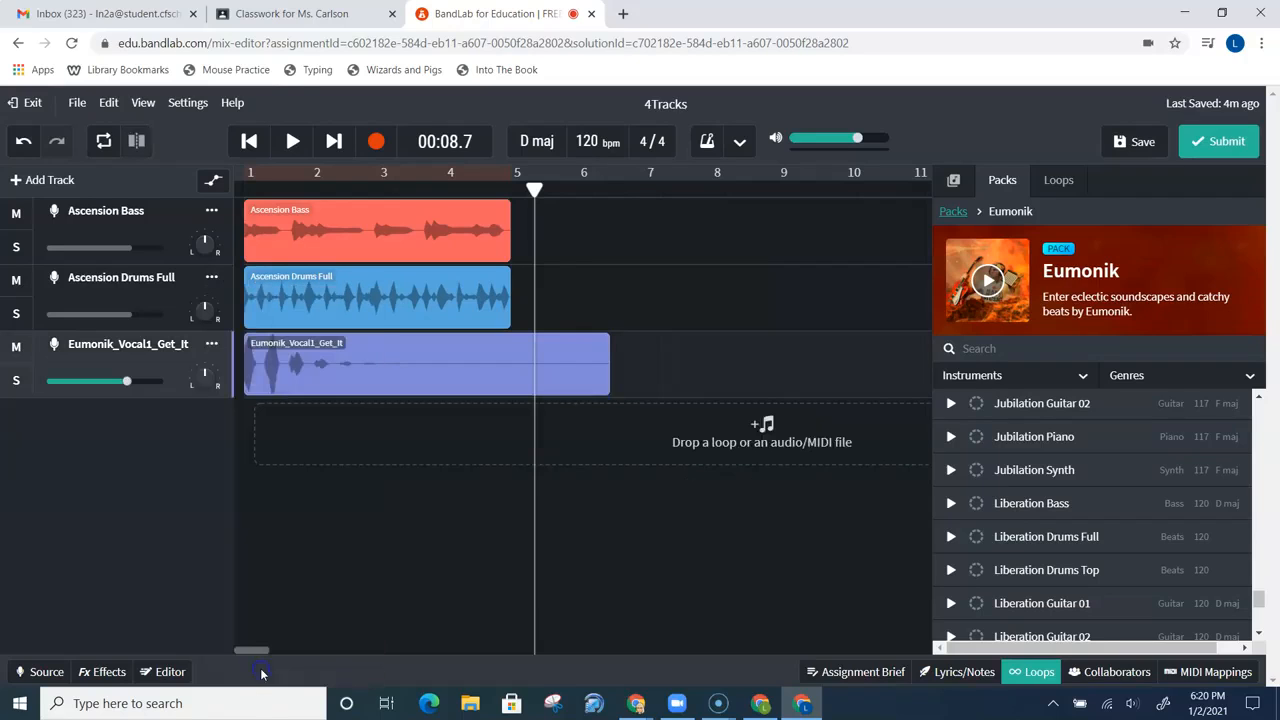
Look through the Eumonik loops, preview Liberation Guitar 01, and place it on a fourth track starting at bar 1.
{"action": "scroll", "coordinate": [1010, 500], "scroll_direction": "up", "scroll_amount": 10}
{"action": "scroll", "coordinate": [1023, 500], "scroll_direction": "up", "scroll_amount": 10}
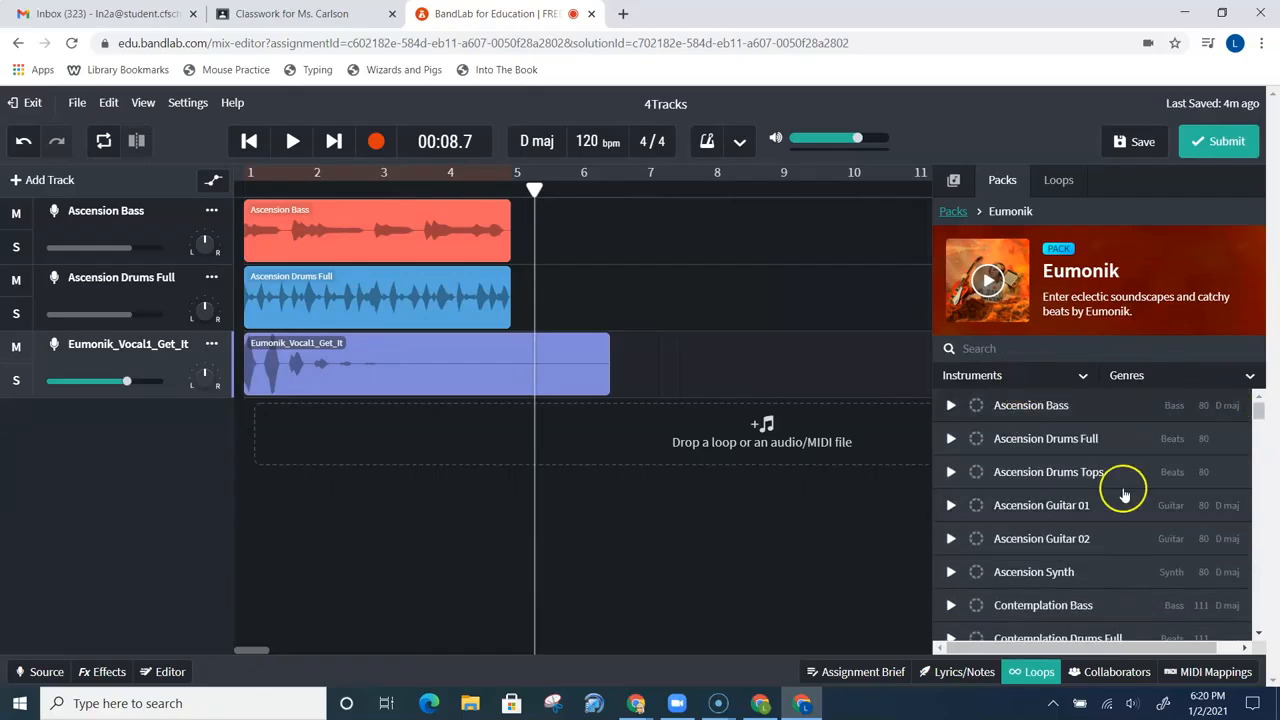
{"action": "scroll", "coordinate": [1090, 512], "scroll_direction": "down", "scroll_amount": 5}
{"action": "scroll", "coordinate": [1095, 513], "scroll_direction": "down", "scroll_amount": 7}
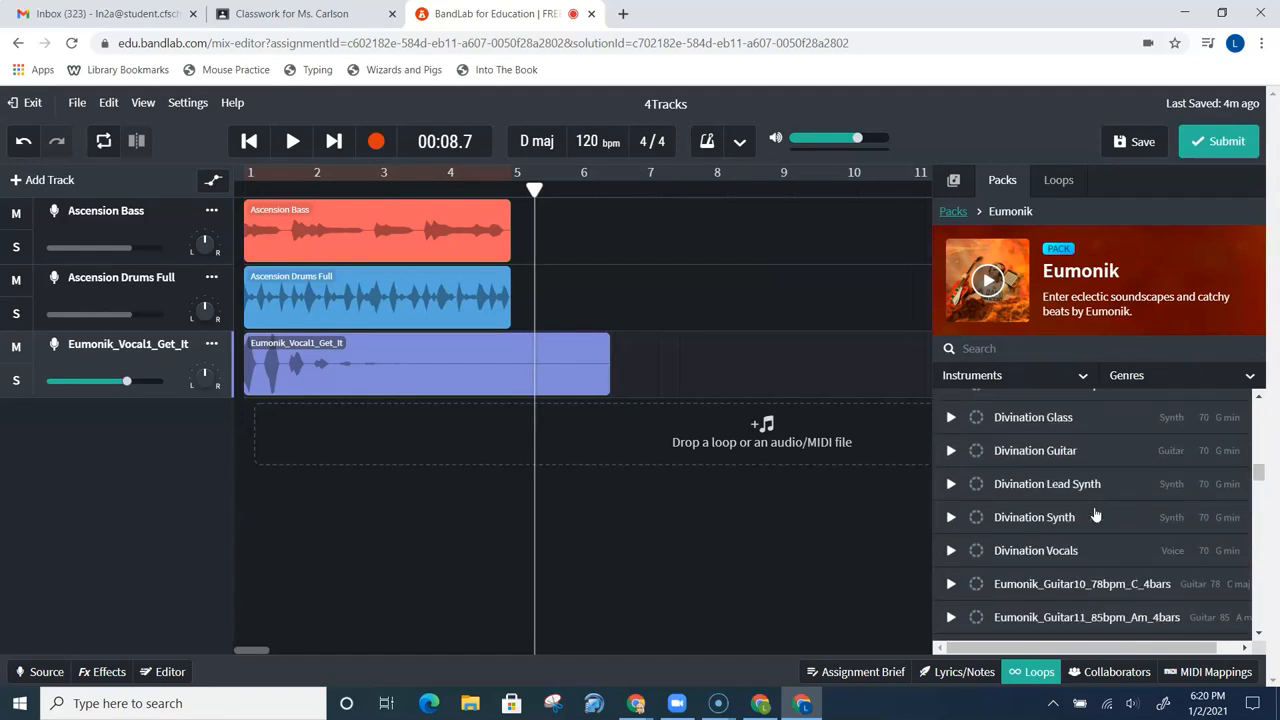
{"action": "scroll", "coordinate": [1095, 513], "scroll_direction": "down", "scroll_amount": 5}
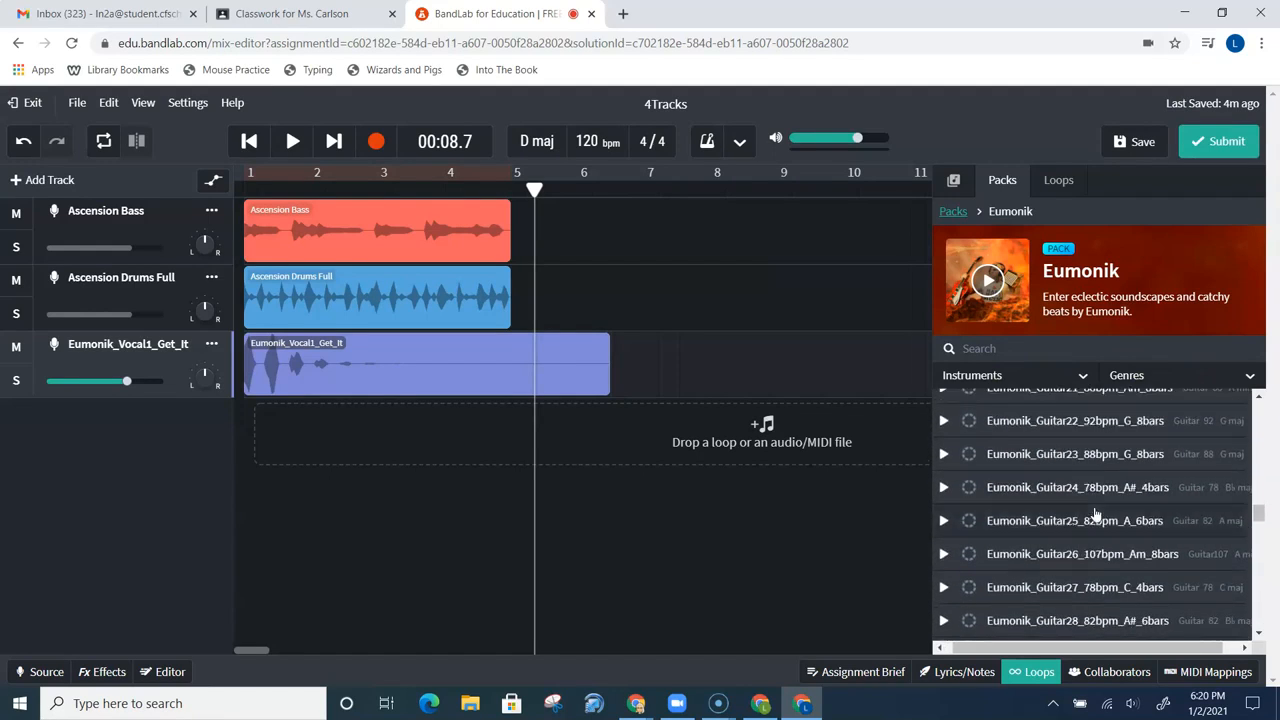
{"action": "scroll", "coordinate": [1095, 513], "scroll_direction": "down", "scroll_amount": 5}
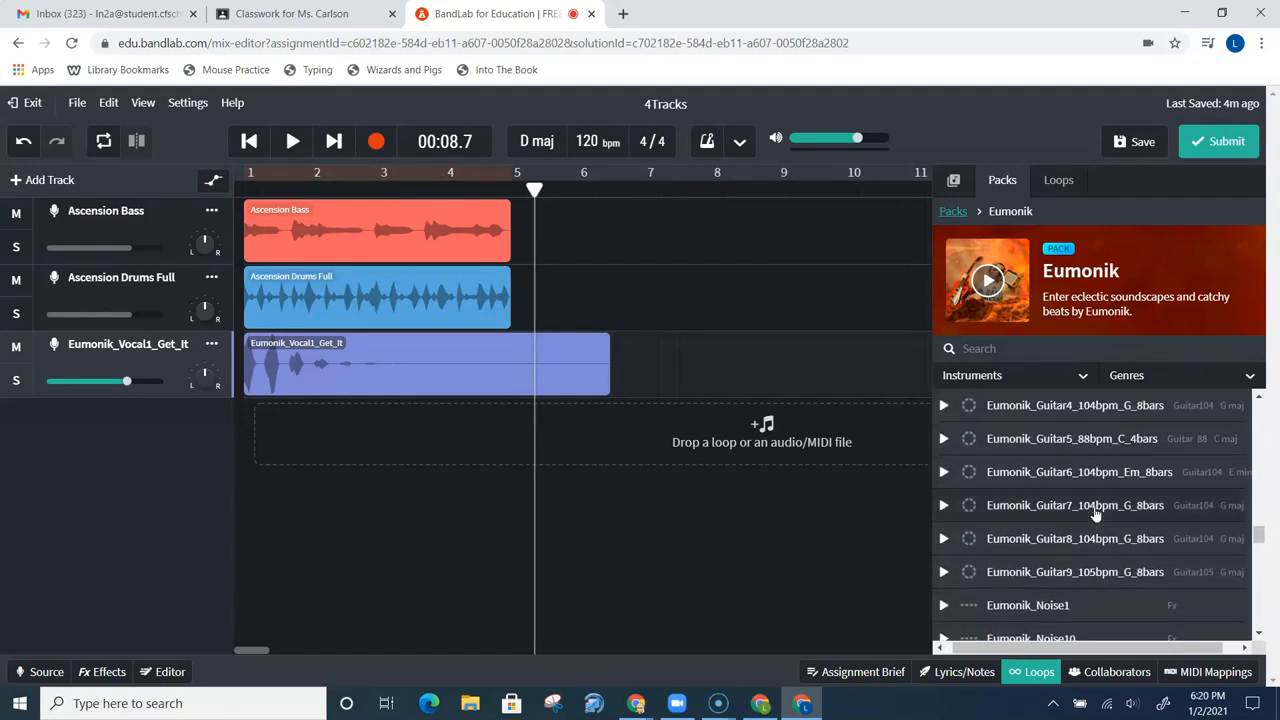
{"action": "scroll", "coordinate": [1095, 513], "scroll_direction": "down", "scroll_amount": 6}
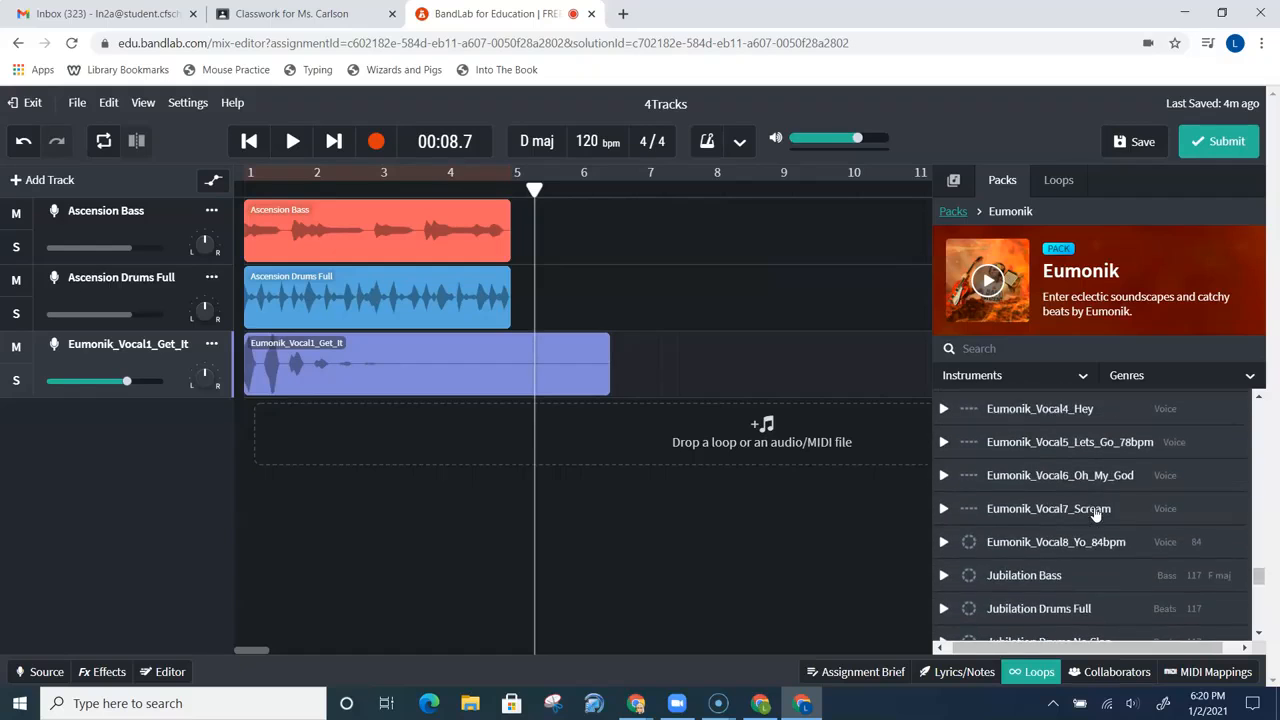
{"action": "scroll", "coordinate": [1095, 513], "scroll_direction": "down", "scroll_amount": 1}
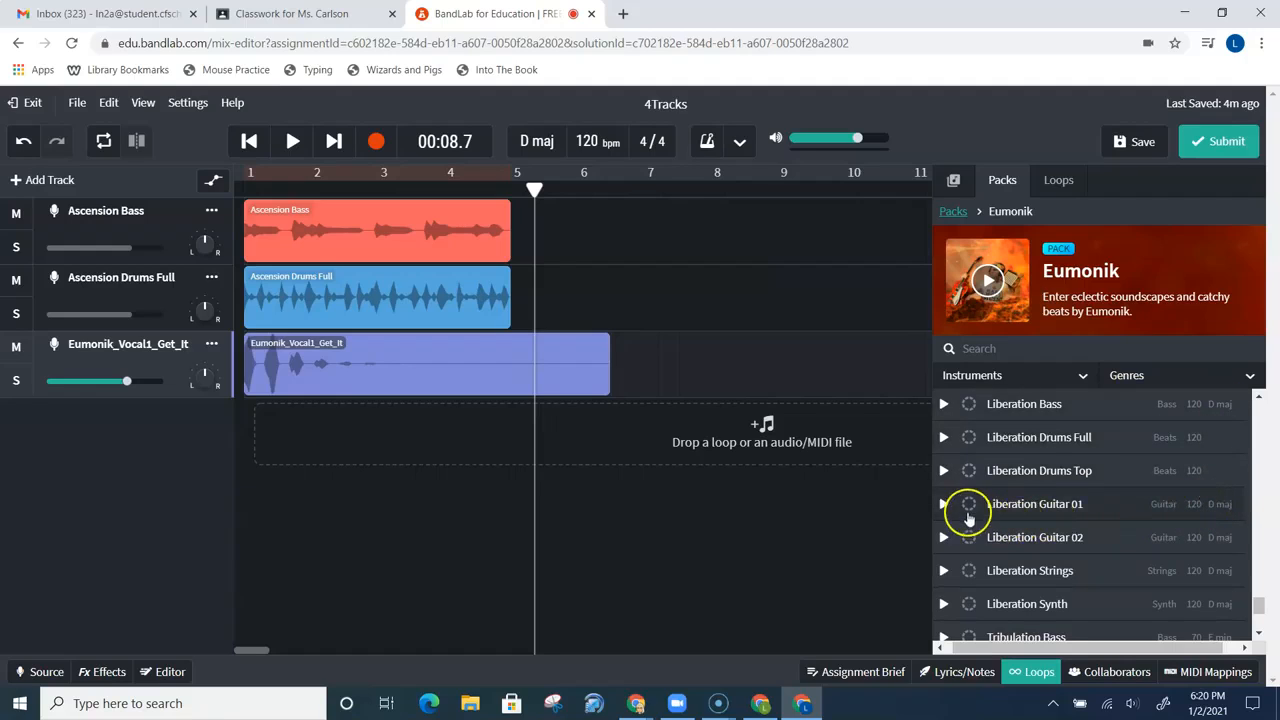
{"action": "left_click", "coordinate": [946, 504]}
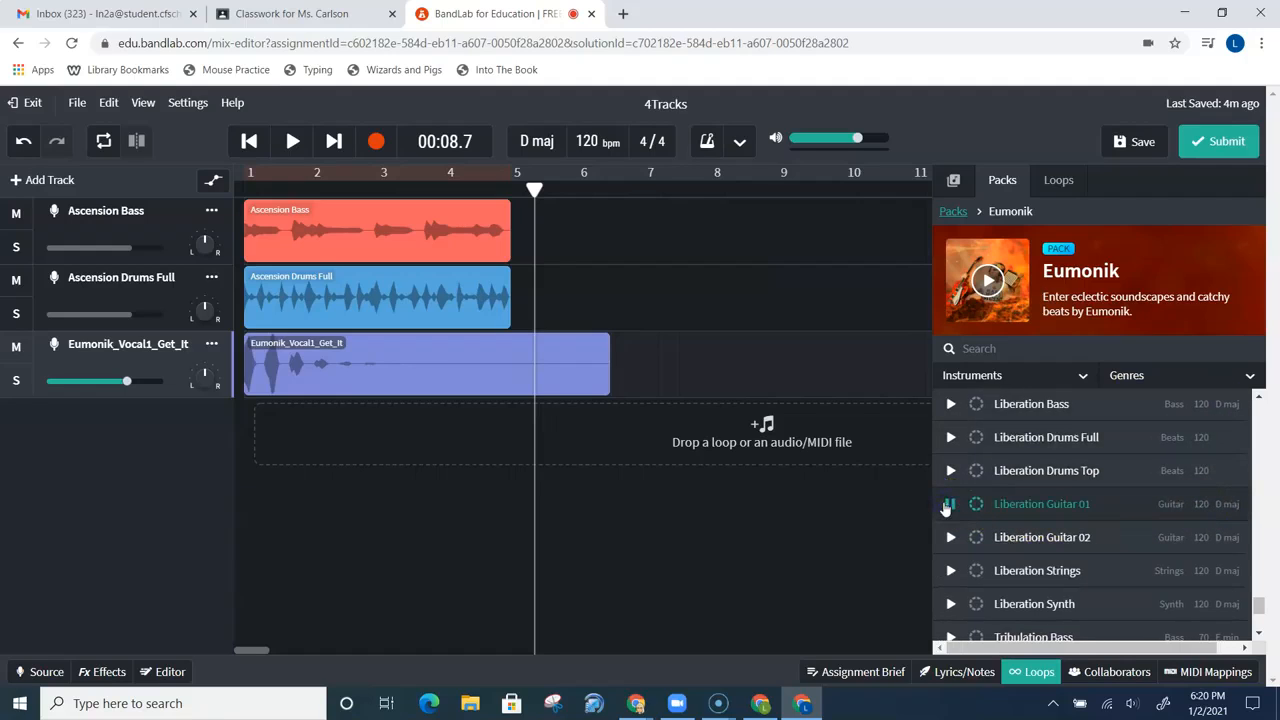
{"action": "double_click", "coordinate": [1011, 508]}
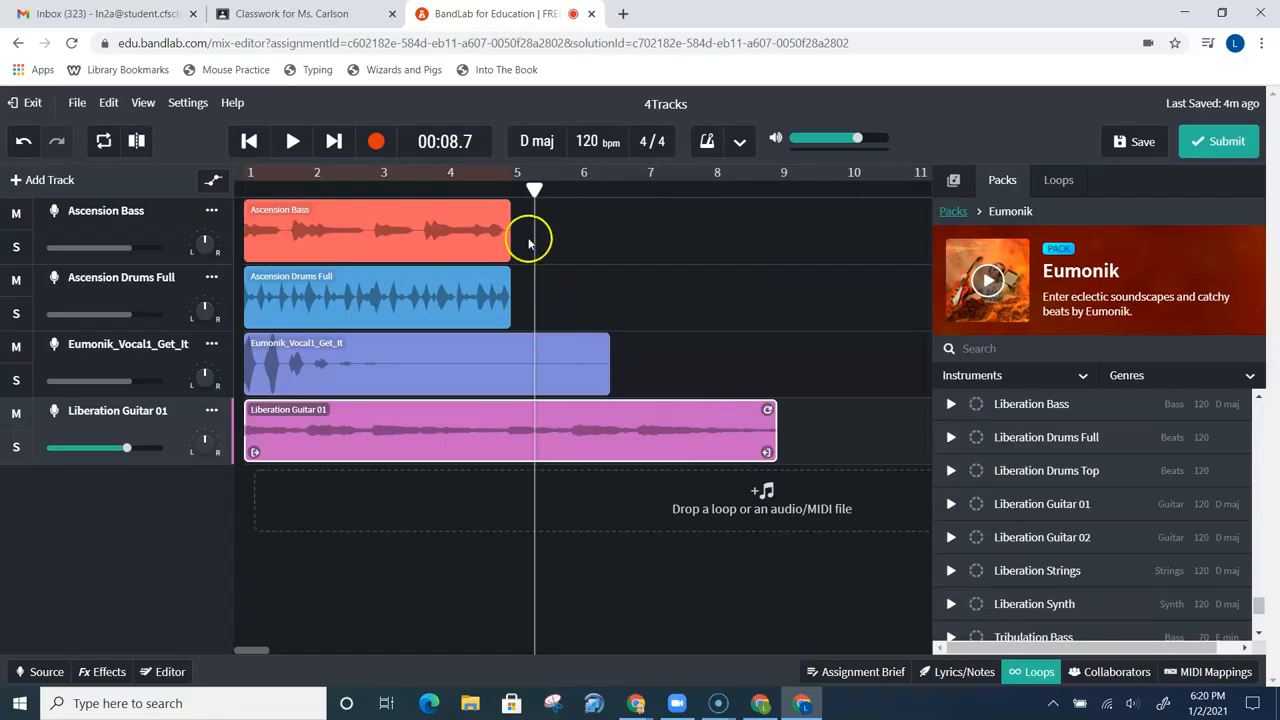
Play the four tracks from the beginning, return the playhead to the start, and delete the Liberation Guitar 01 track.
{"action": "left_click", "coordinate": [250, 141]}
{"action": "left_click", "coordinate": [292, 141]}
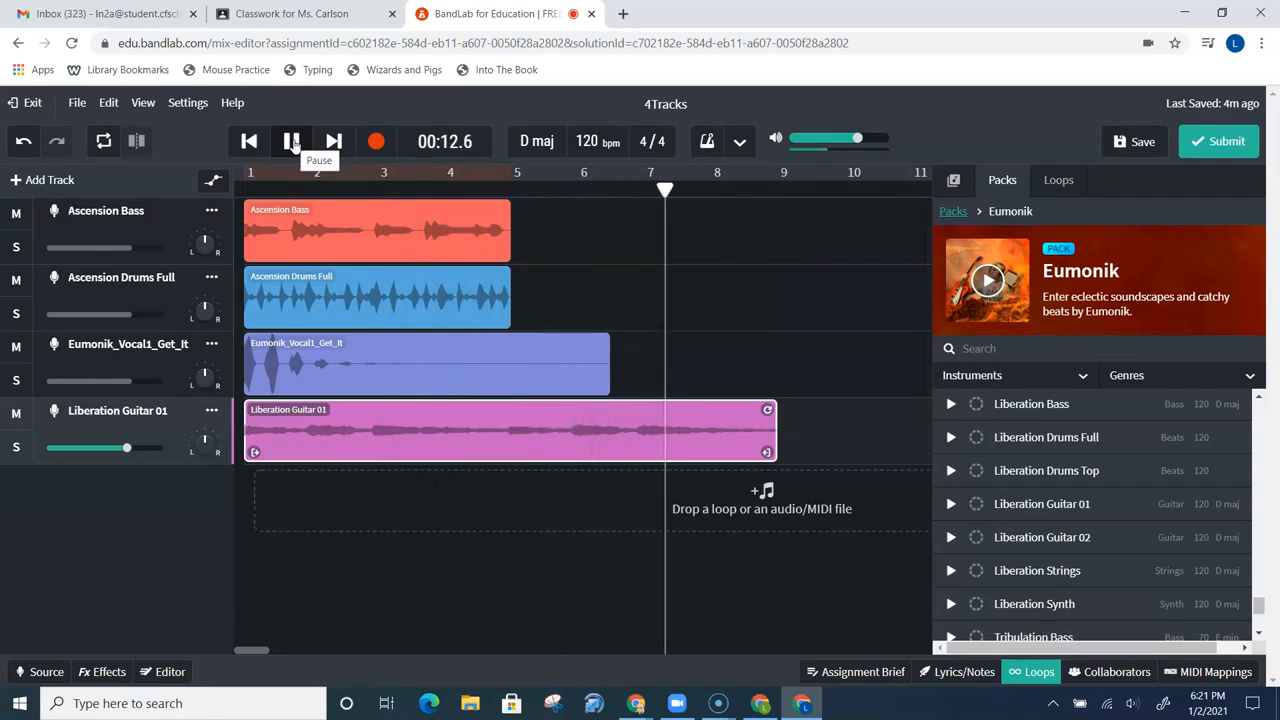
{"action": "left_click", "coordinate": [292, 142]}
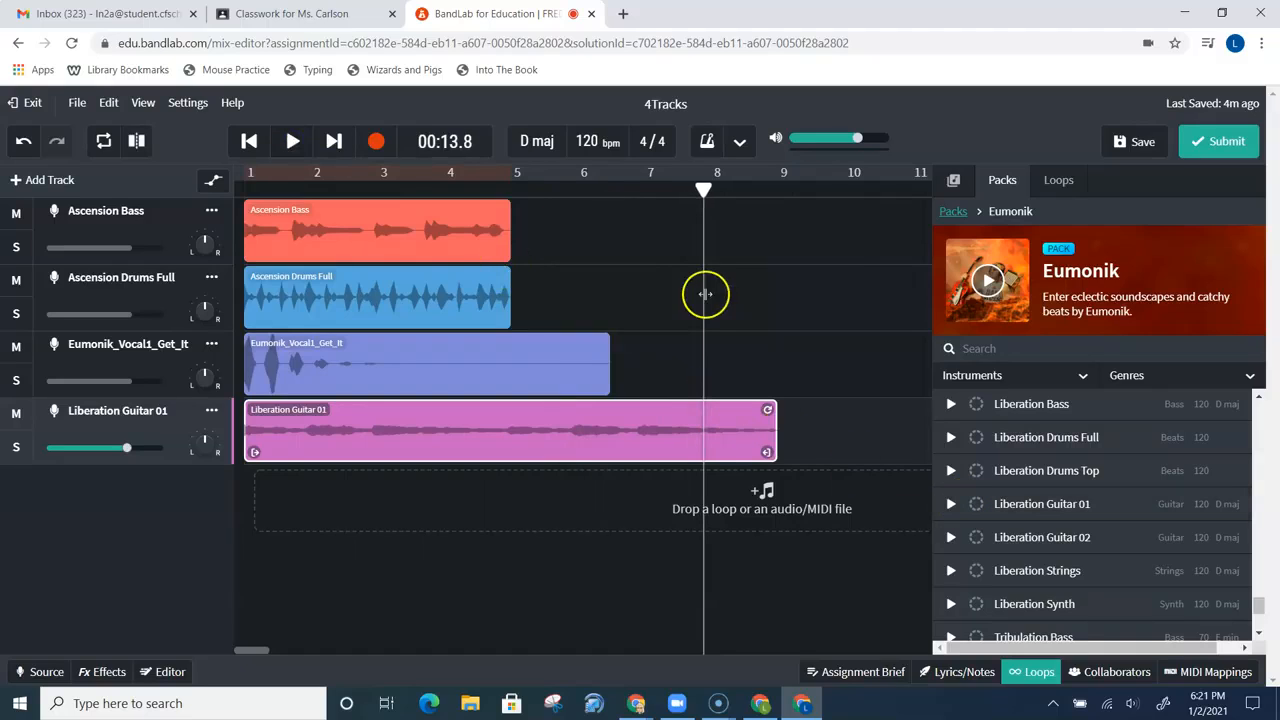
{"action": "left_click", "coordinate": [249, 141]}
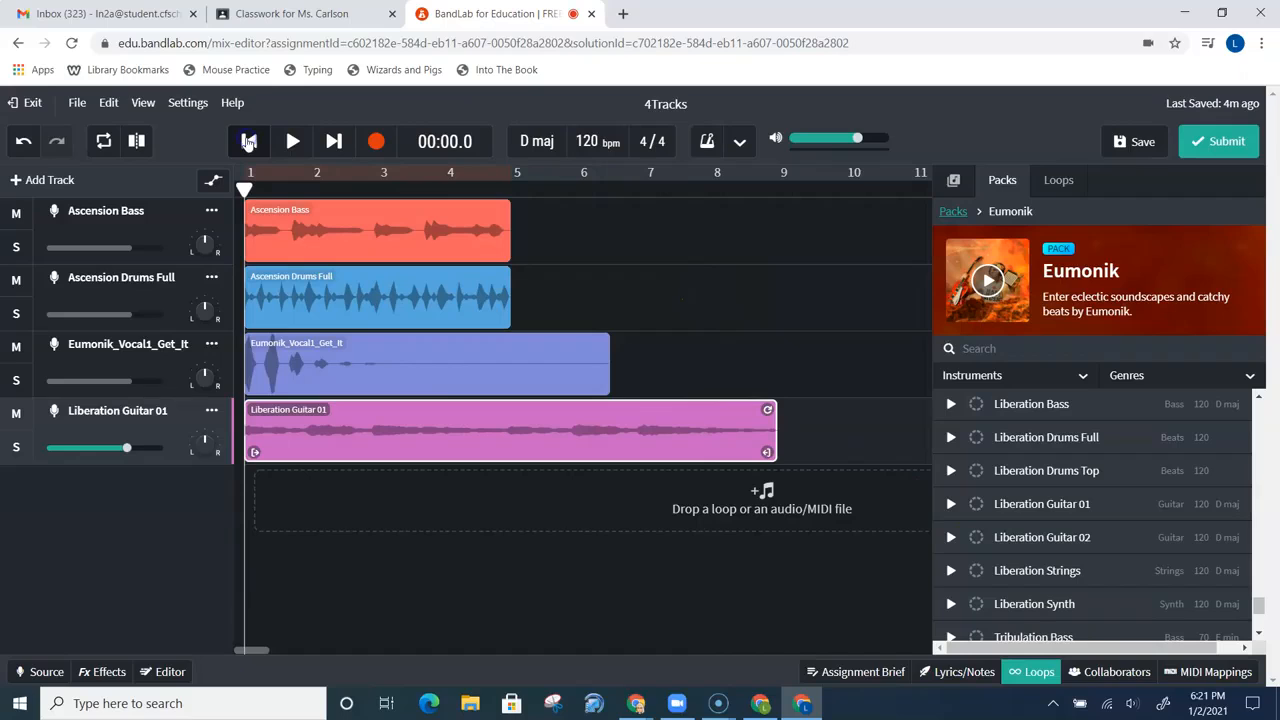
{"action": "left_click", "coordinate": [211, 411]}
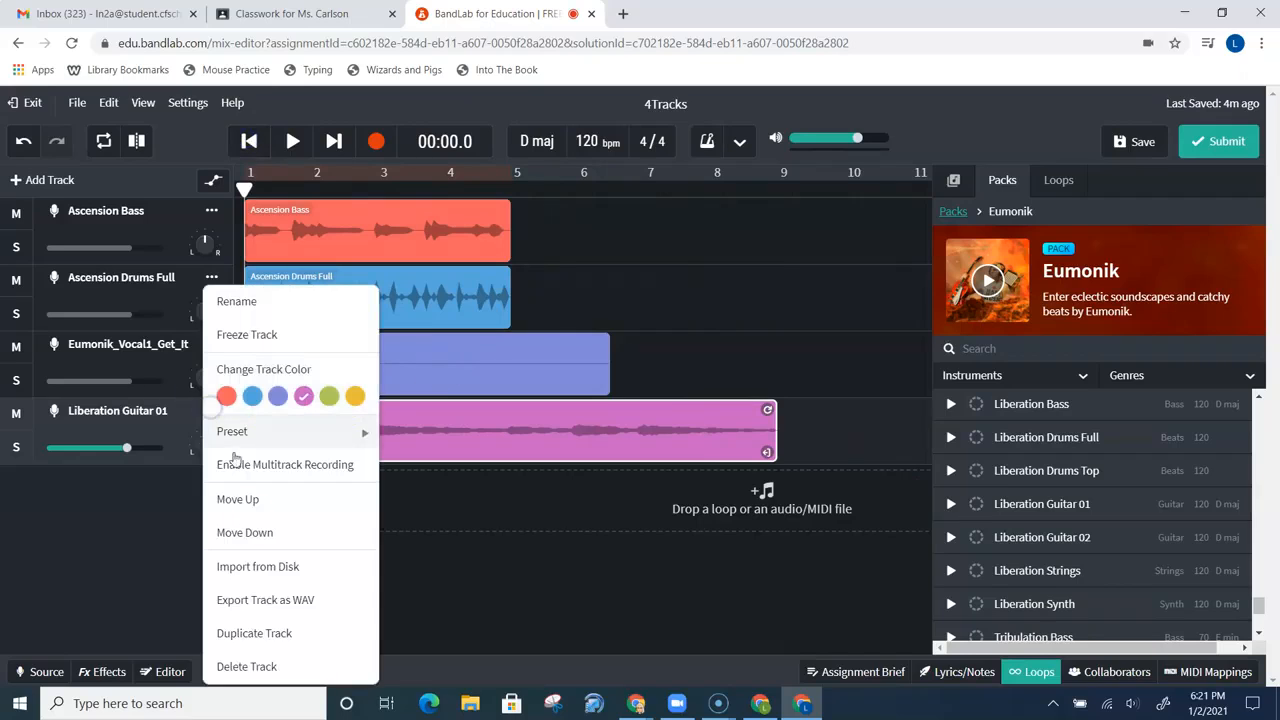
{"action": "left_click", "coordinate": [262, 665]}
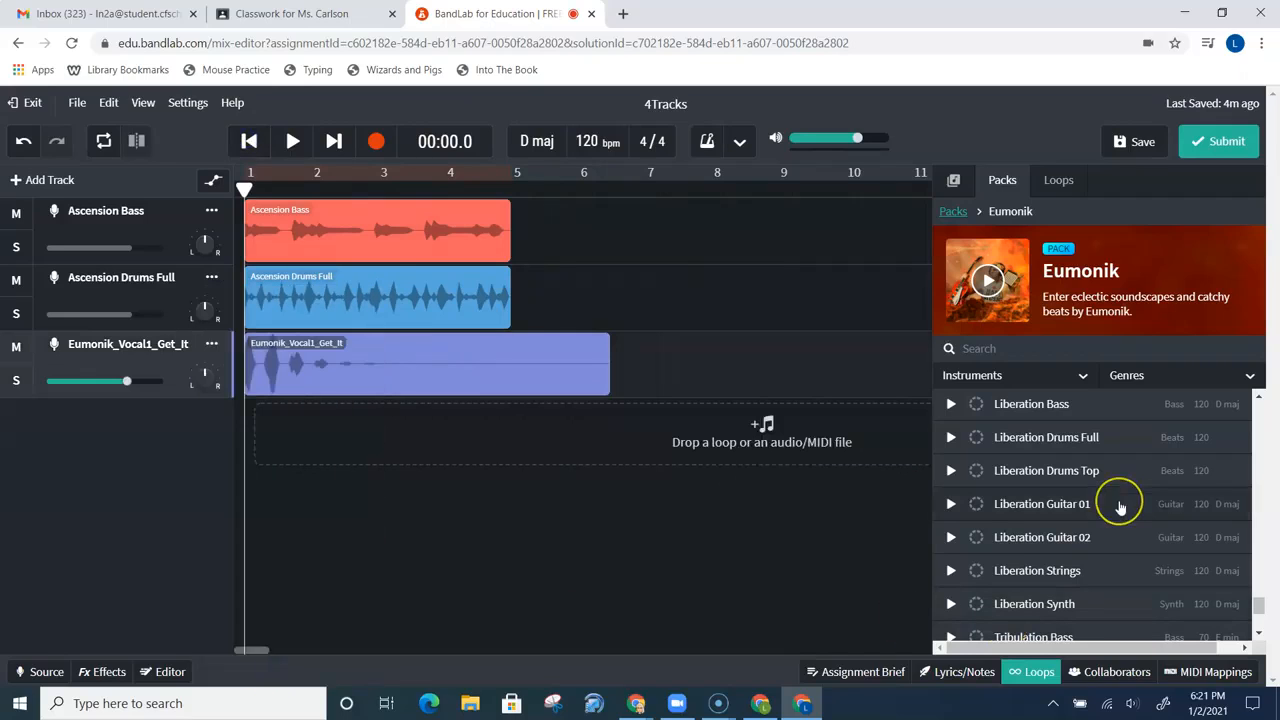
Look through the Eumonik loops, preview Ascension Guitar 01, and place it on a fourth track starting at bar 1.
{"action": "scroll", "coordinate": [1120, 507], "scroll_direction": "down", "scroll_amount": 1}
{"action": "scroll", "coordinate": [1120, 508], "scroll_direction": "up", "scroll_amount": 15}
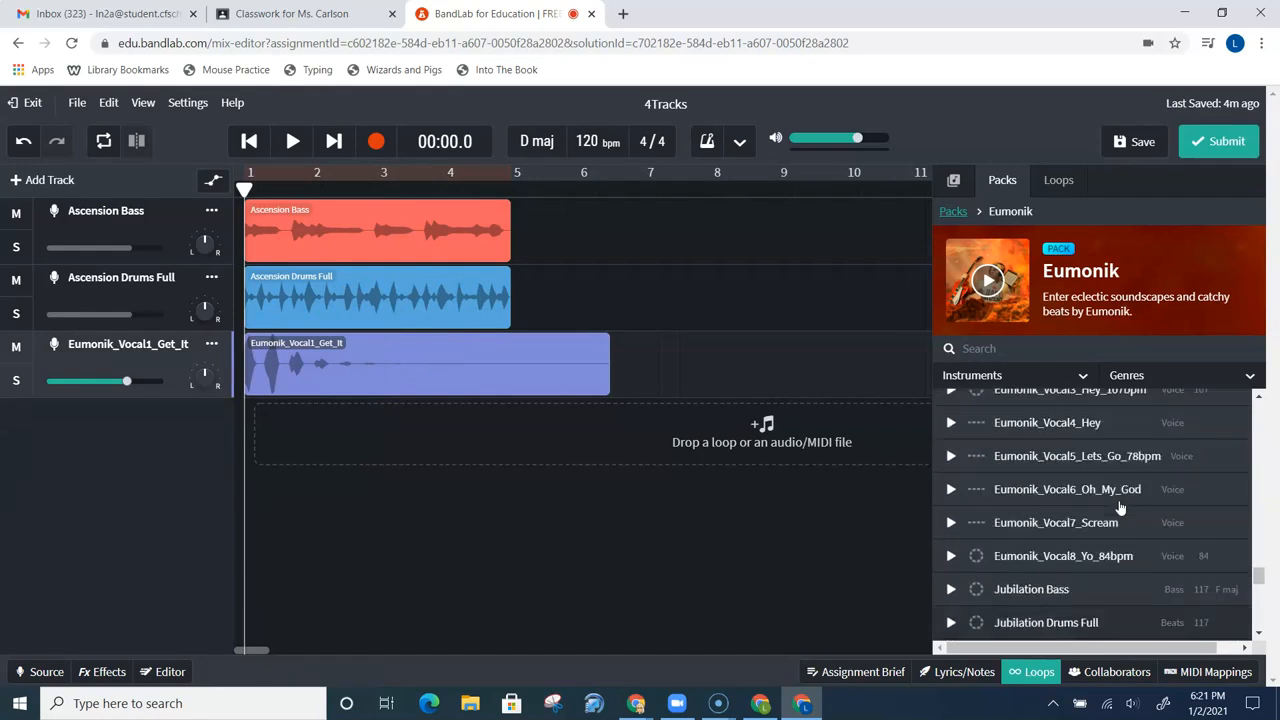
{"action": "scroll", "coordinate": [1120, 508], "scroll_direction": "up", "scroll_amount": 10}
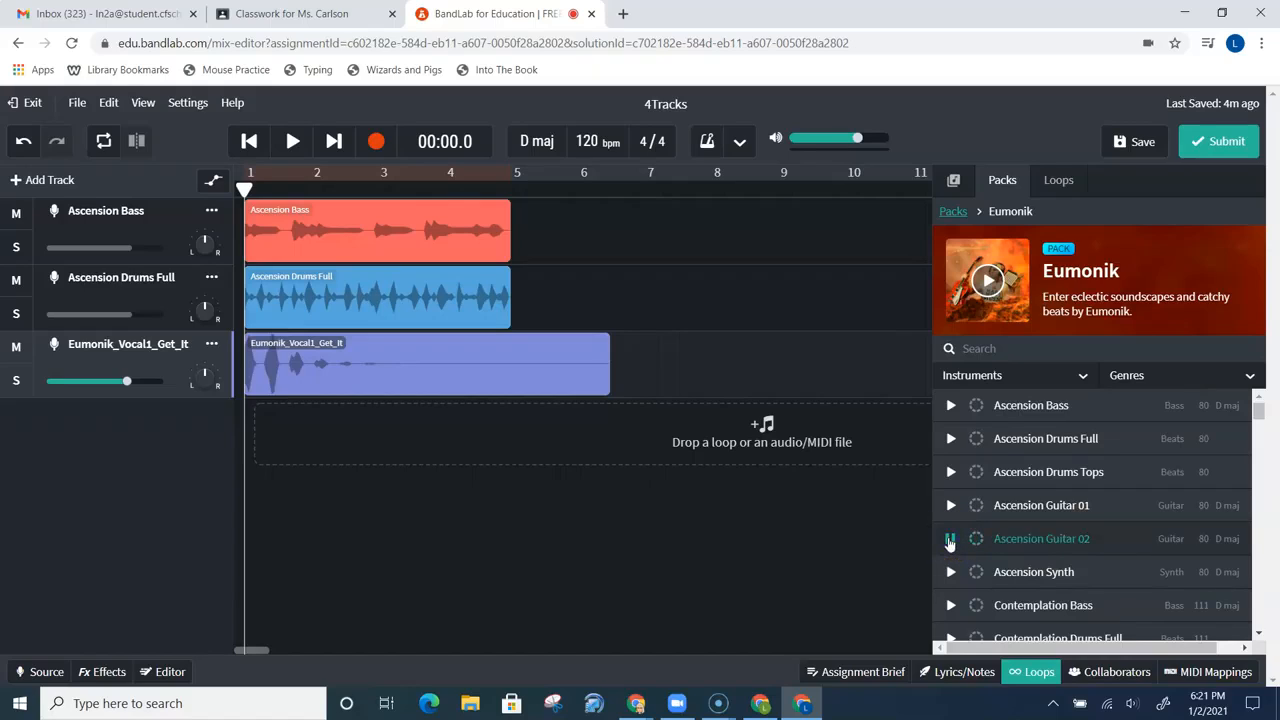
{"action": "left_click", "coordinate": [951, 506]}
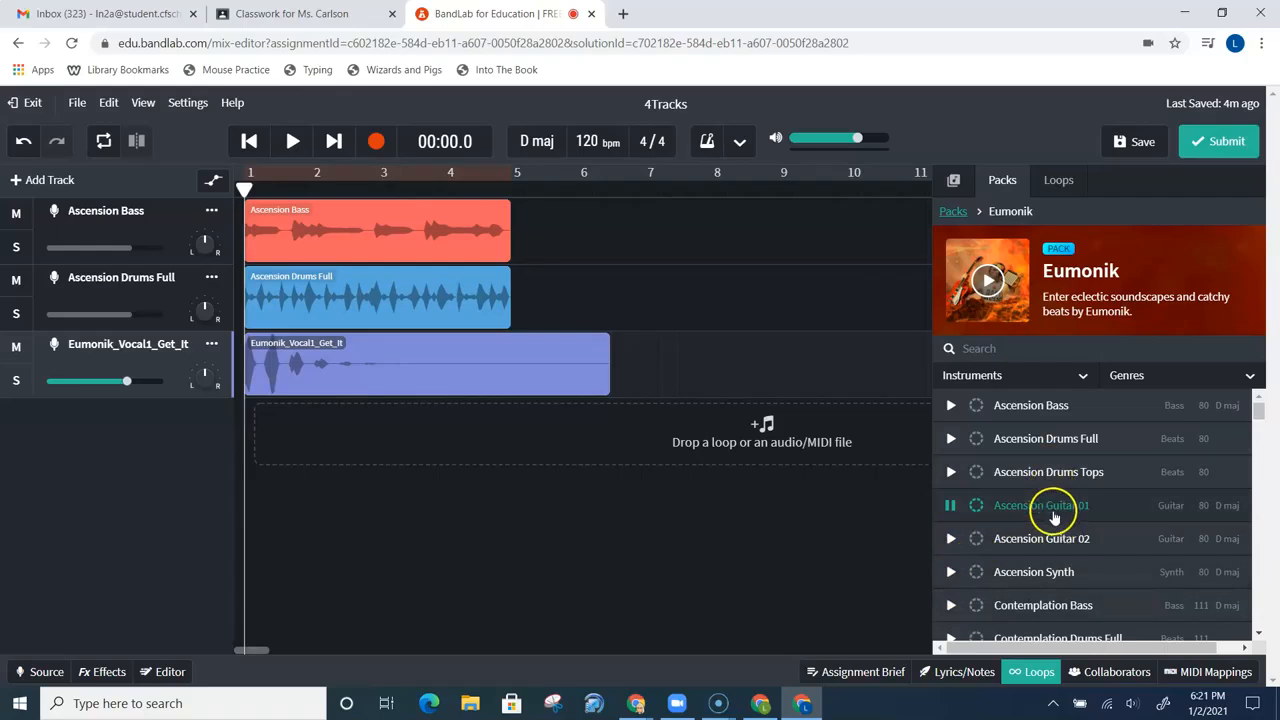
{"action": "left_click_drag", "start_coordinate": [1054, 510], "coordinate": [557, 440]}
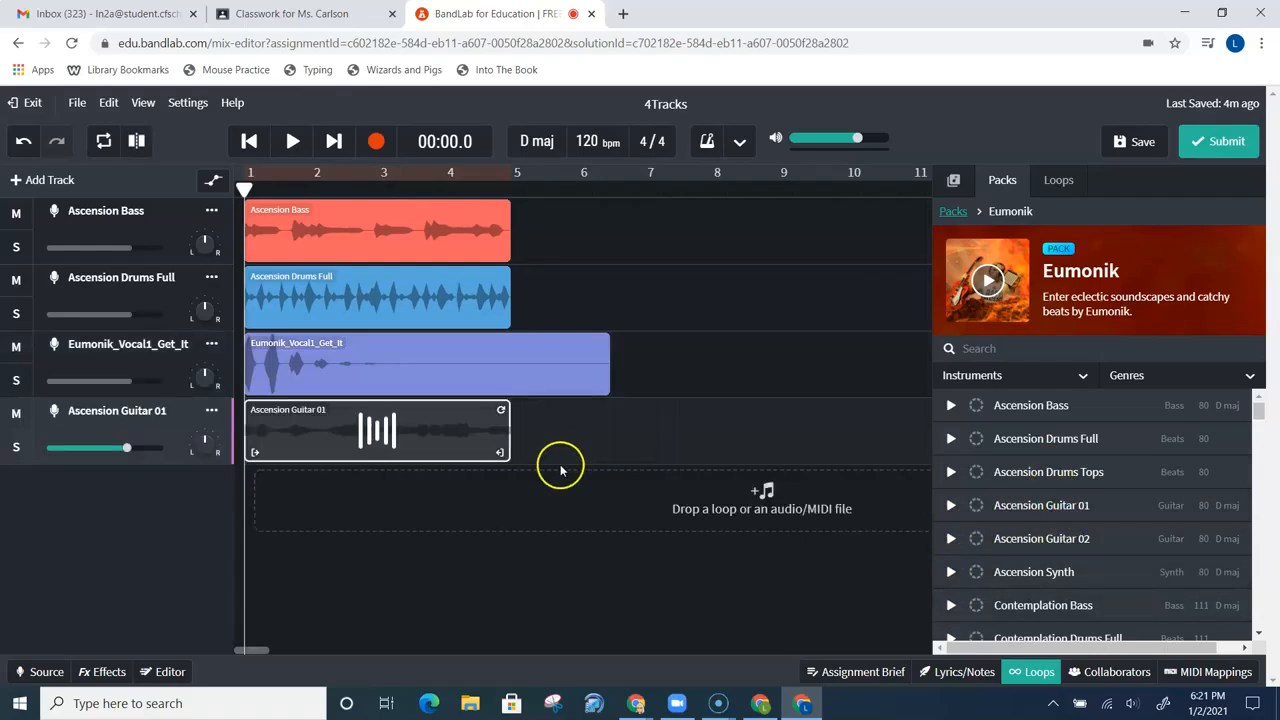
Play the four tracks together and look through the Eumonik loops again.
{"action": "left_click", "coordinate": [289, 141]}
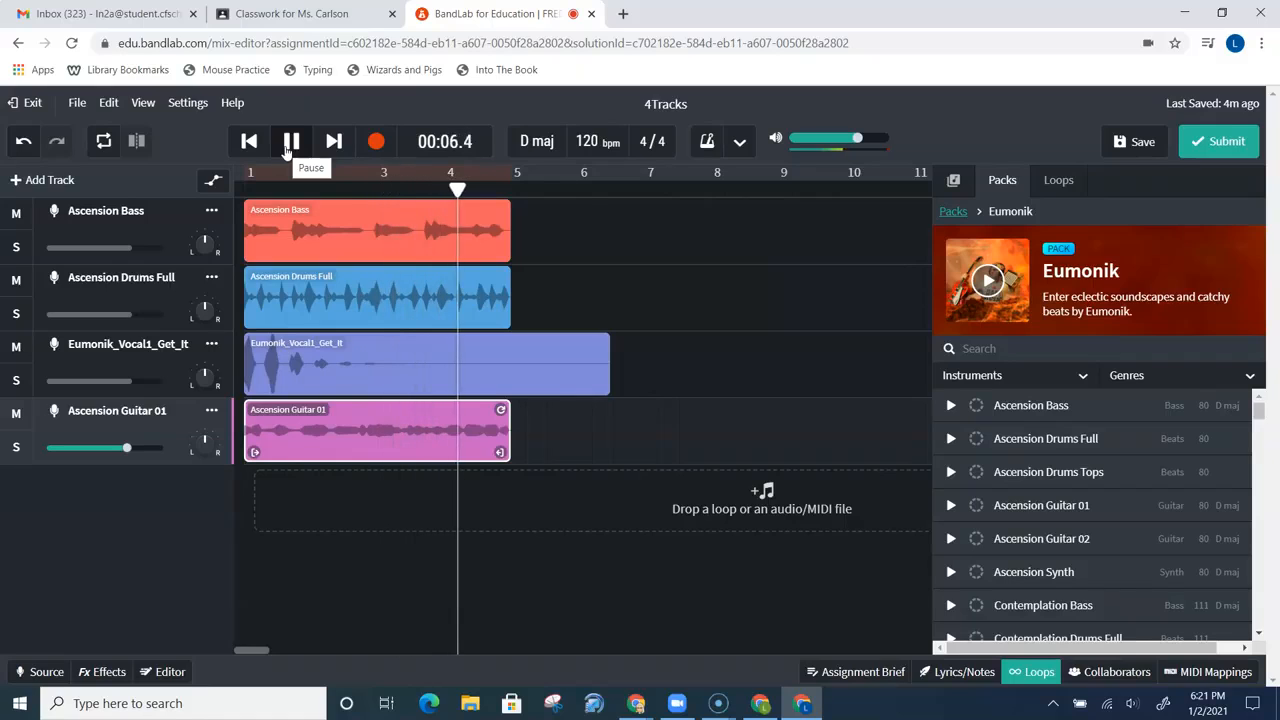
{"action": "left_click", "coordinate": [290, 142]}
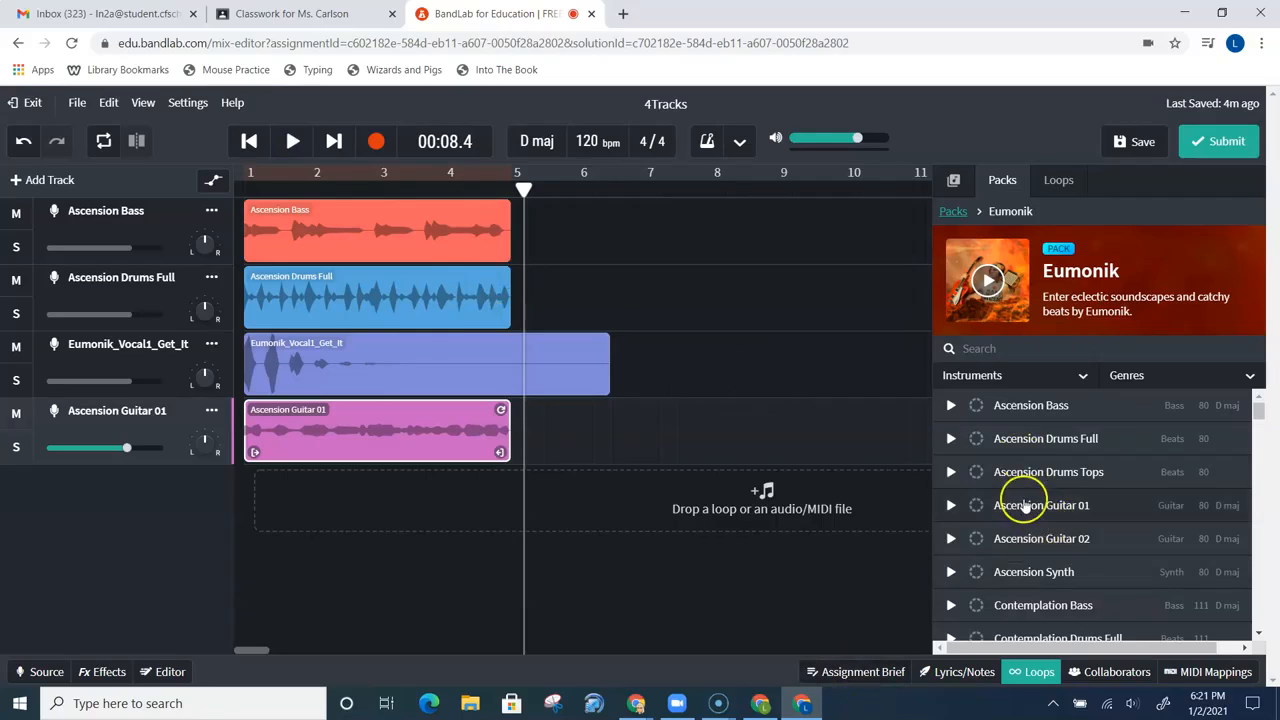
{"action": "scroll", "coordinate": [1028, 592], "scroll_direction": "down", "scroll_amount": 3}
{"action": "scroll", "coordinate": [1028, 592], "scroll_direction": "up", "scroll_amount": 3}
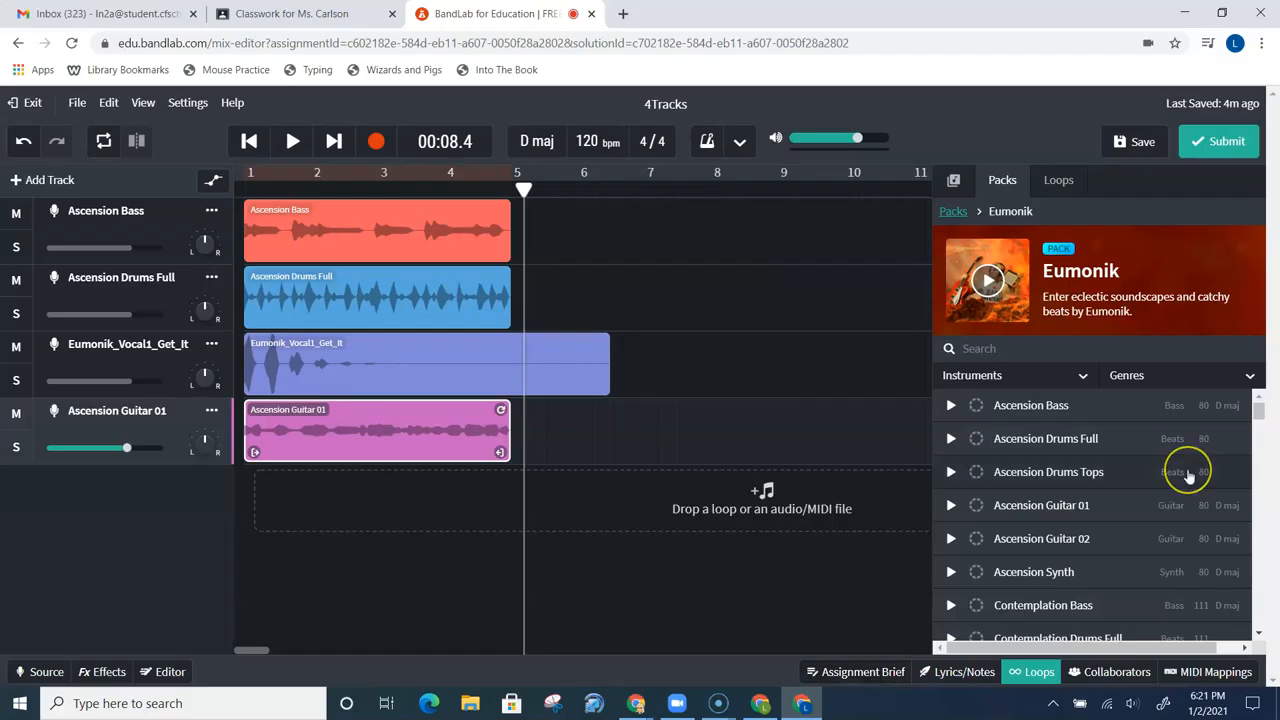
{"action": "scroll", "coordinate": [1186, 471], "scroll_direction": "down", "scroll_amount": 12}
{"action": "scroll", "coordinate": [1188, 476], "scroll_direction": "down", "scroll_amount": 6}
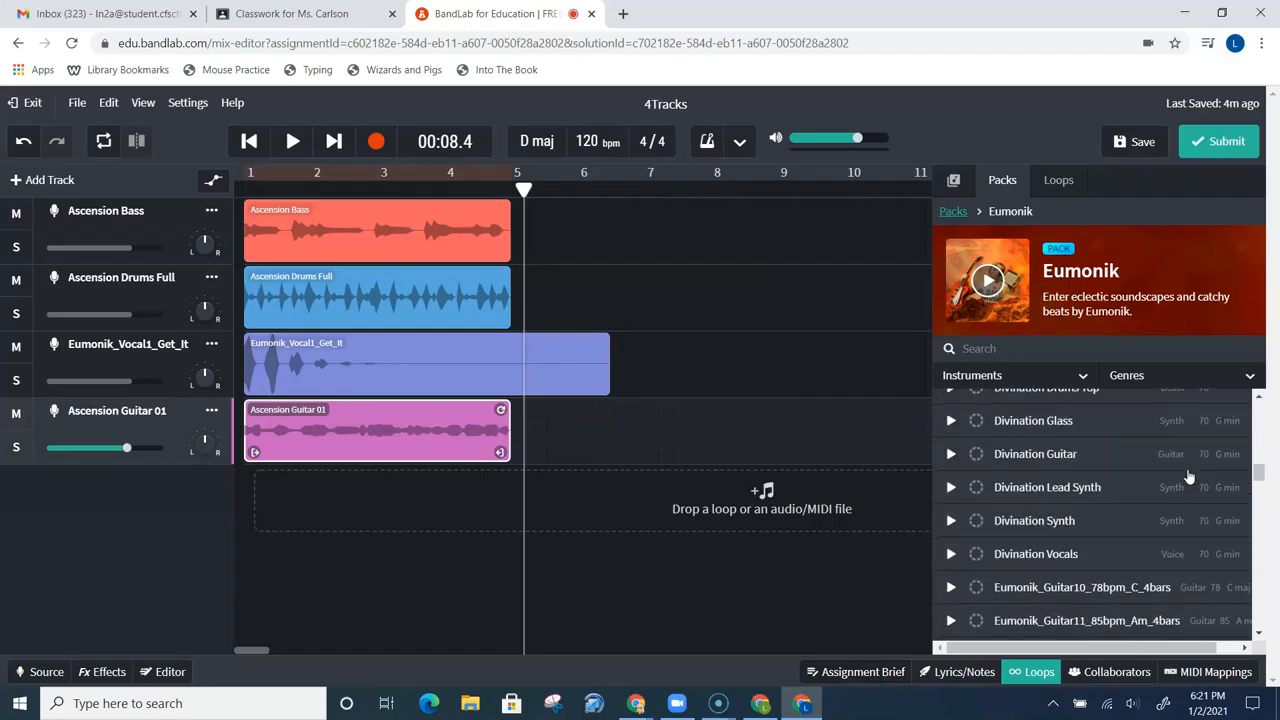
{"action": "scroll", "coordinate": [1188, 477], "scroll_direction": "up", "scroll_amount": 9}
{"action": "scroll", "coordinate": [1188, 477], "scroll_direction": "up", "scroll_amount": 3}
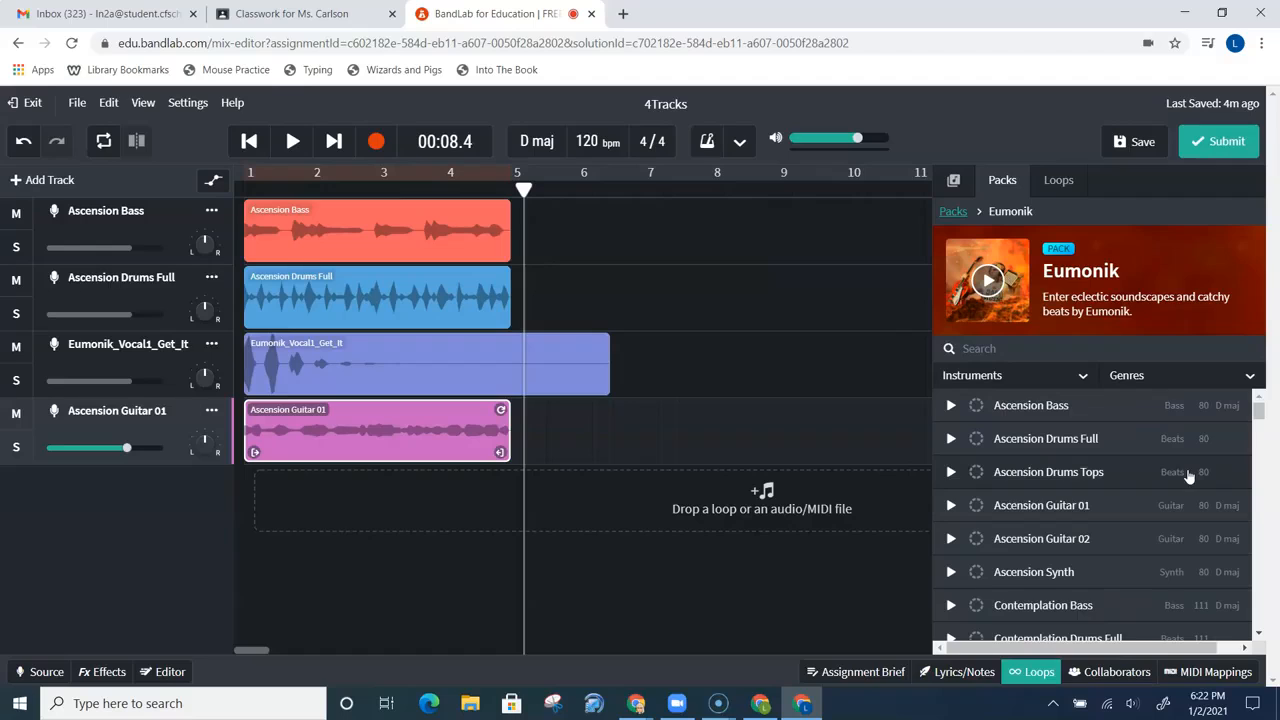
Check the assignment brief and extend the Ascension Bass loop by repeating it up to bar 9.
{"action": "left_click", "coordinate": [861, 672]}
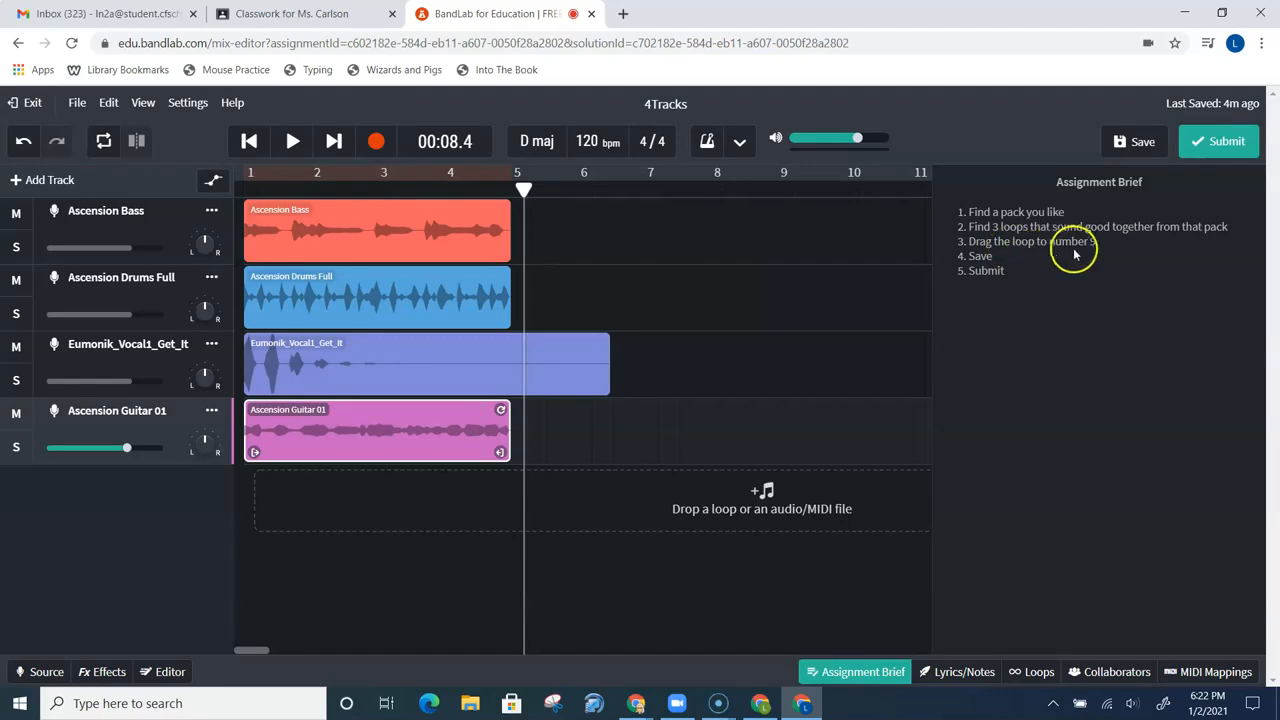
{"action": "left_click", "coordinate": [432, 230]}
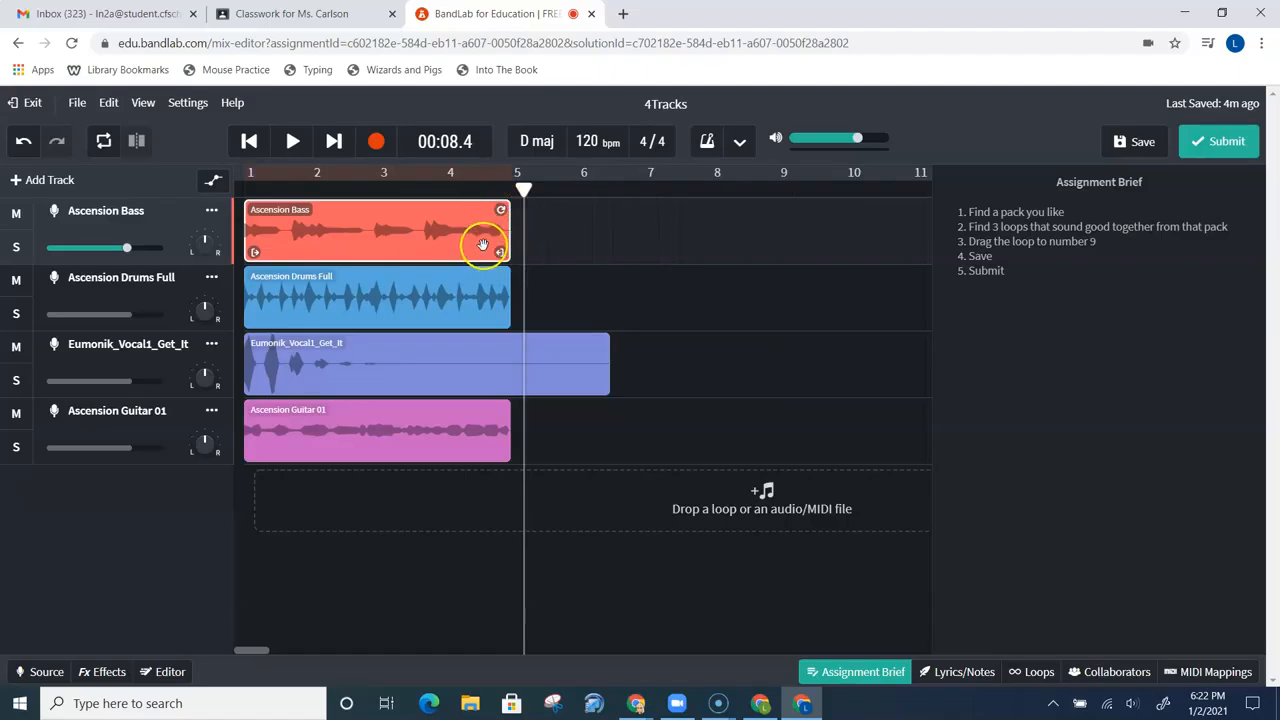
{"action": "mouse_move", "coordinate": [501, 252]}
{"action": "left_mouse_down"}
{"action": "mouse_move", "coordinate": [703, 251]}
{"action": "mouse_move", "coordinate": [557, 251]}
{"action": "mouse_move", "coordinate": [498, 269]}
{"action": "left_mouse_up"}
{"action": "left_click_drag", "start_coordinate": [501, 211], "coordinate": [801, 190]}
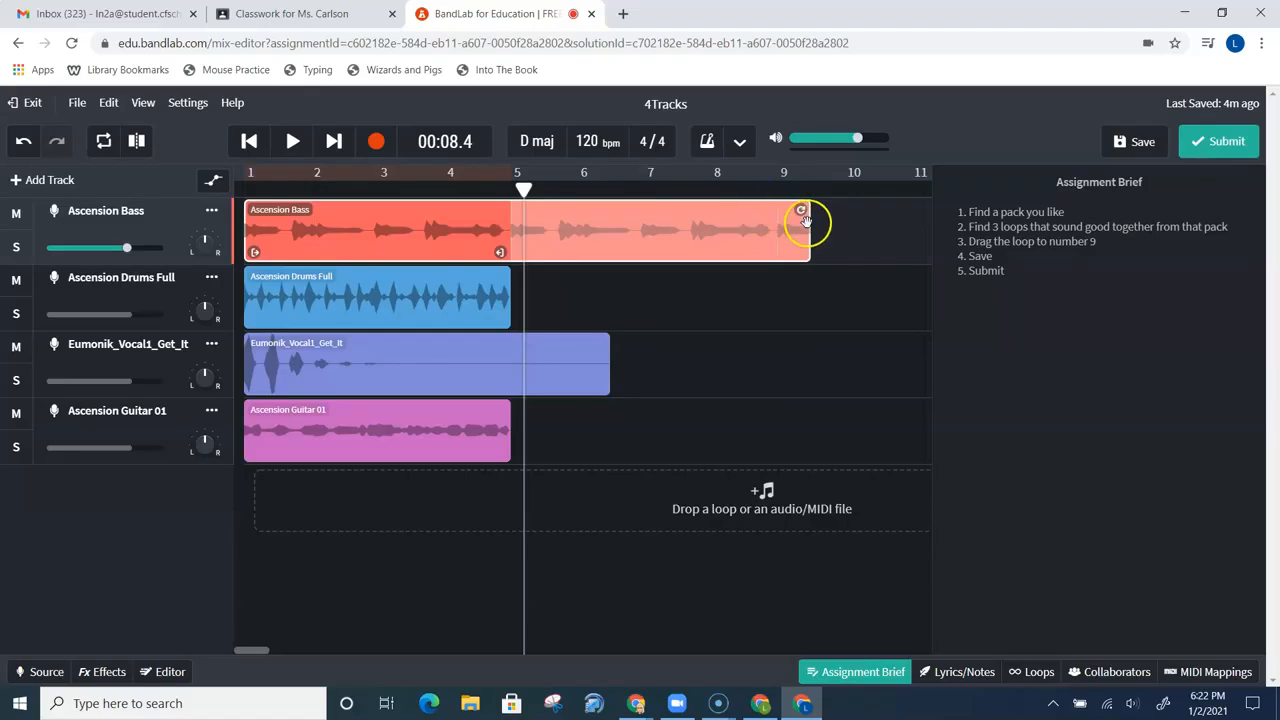
{"action": "left_click_drag", "start_coordinate": [801, 210], "coordinate": [787, 210]}
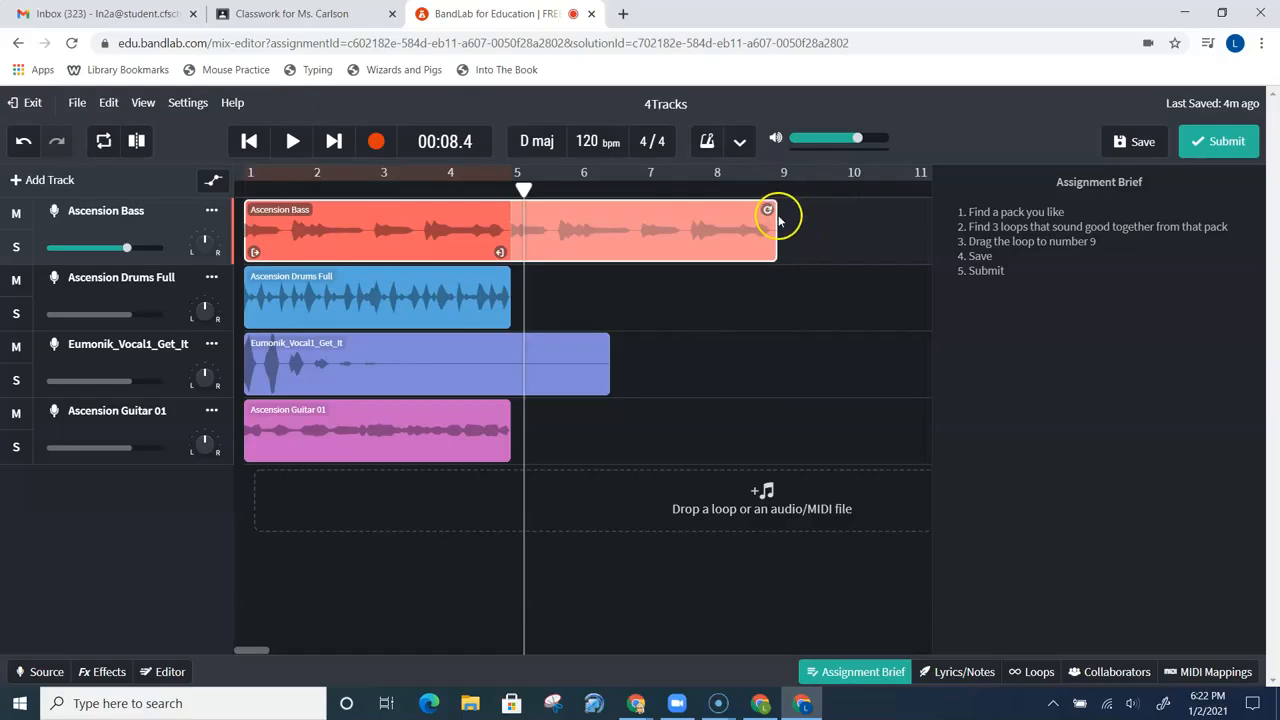
Extend the Ascension Drums Full, Eumonik_Vocal1_Get_It and Ascension Guitar 01 loops by repeating them up to bar 9.
{"action": "left_click", "coordinate": [445, 300]}
{"action": "left_click_drag", "start_coordinate": [494, 279], "coordinate": [766, 272]}
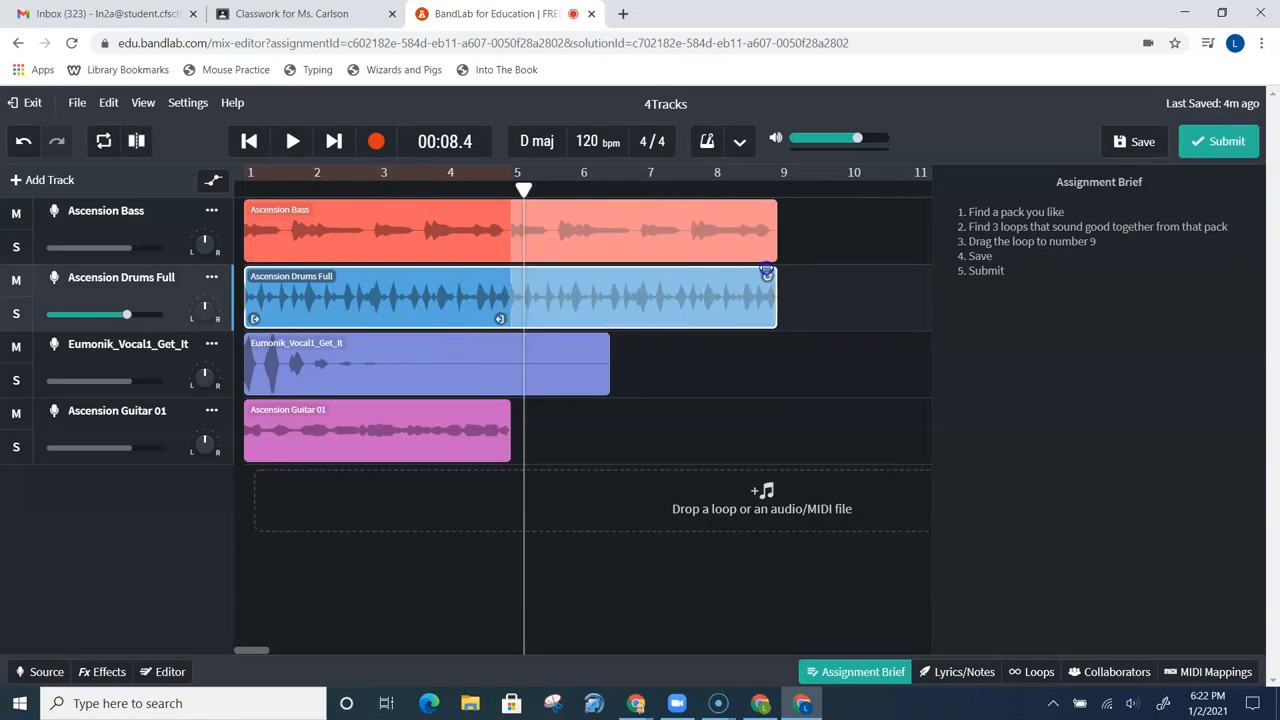
{"action": "left_click", "coordinate": [438, 369]}
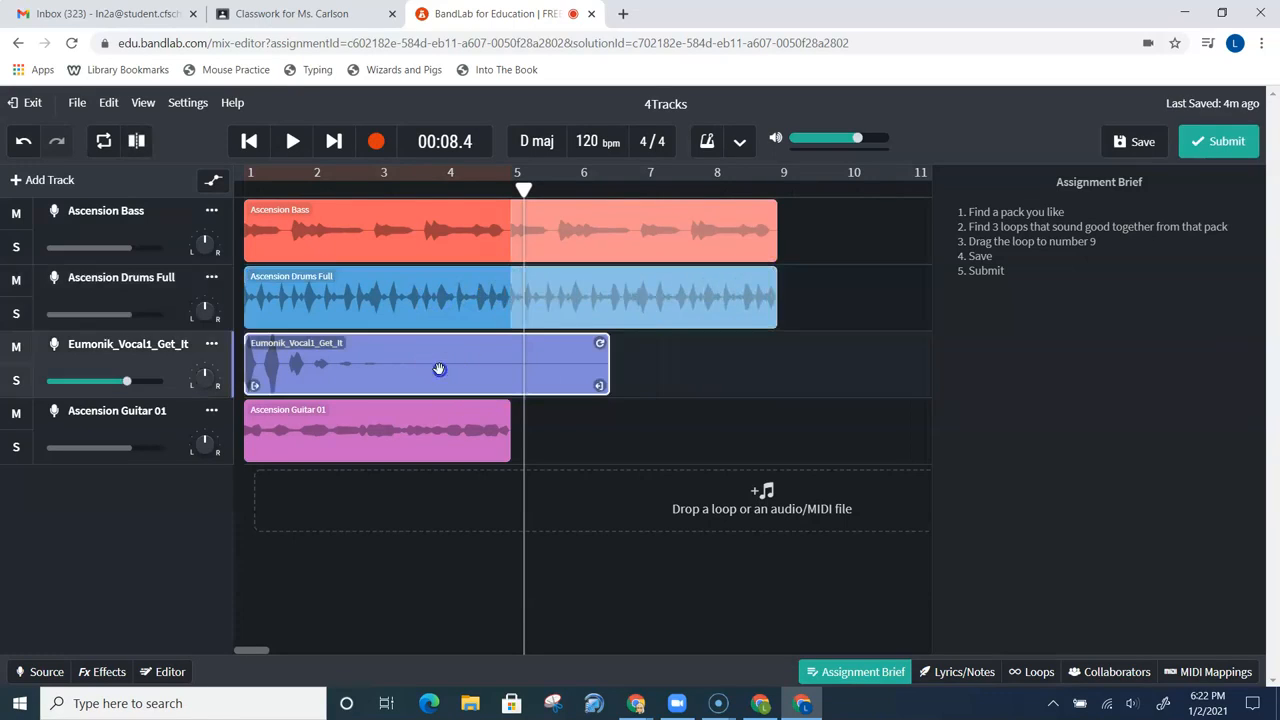
{"action": "left_click_drag", "start_coordinate": [598, 343], "coordinate": [766, 334]}
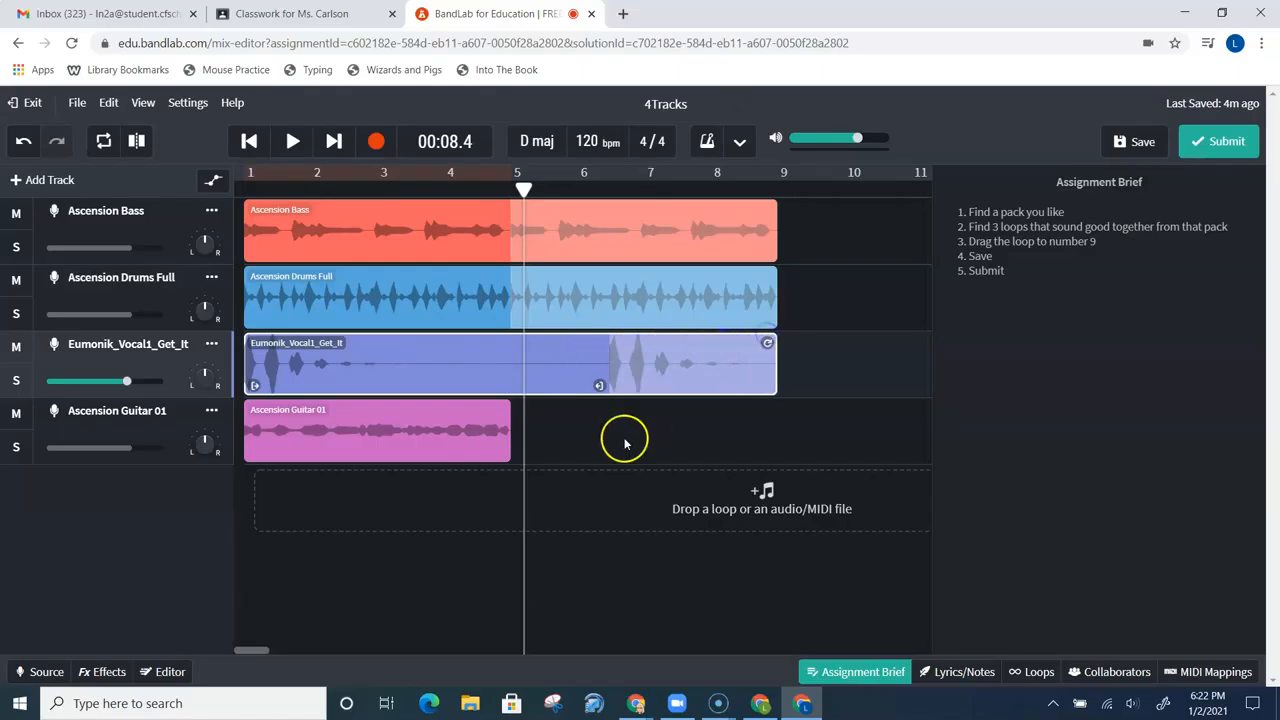
{"action": "left_click", "coordinate": [443, 437]}
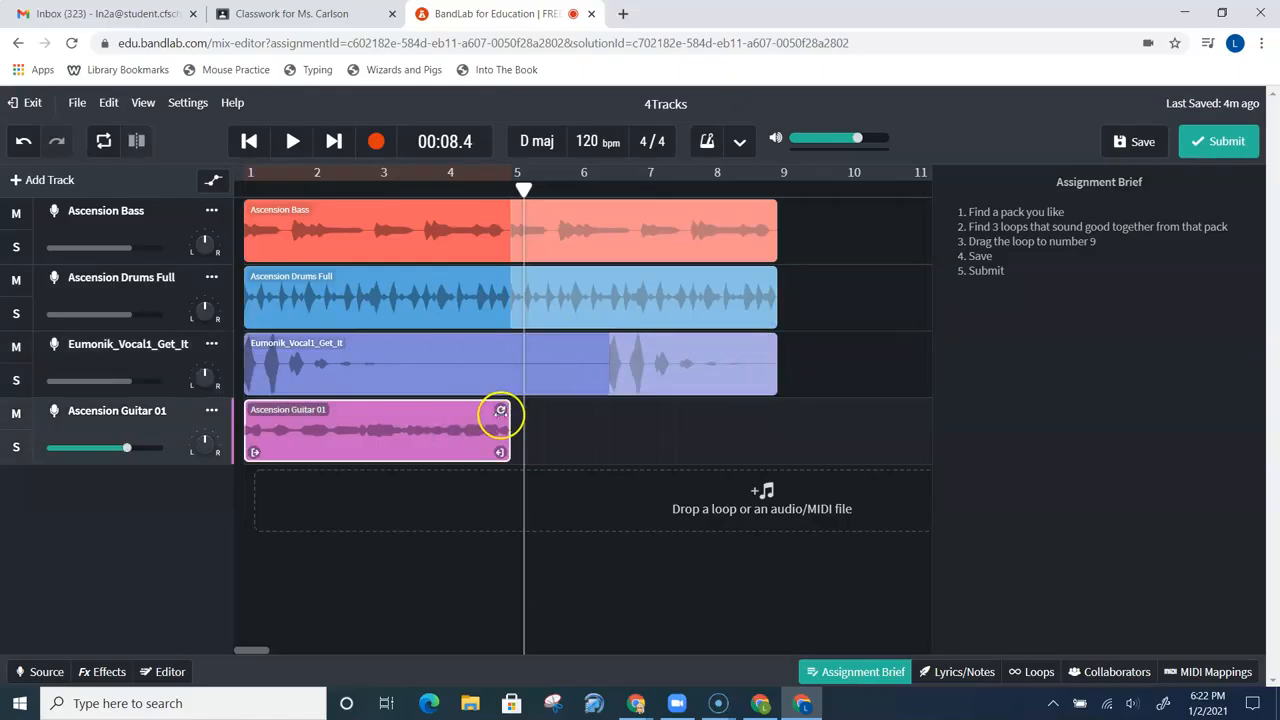
{"action": "left_click_drag", "start_coordinate": [502, 410], "coordinate": [767, 418]}
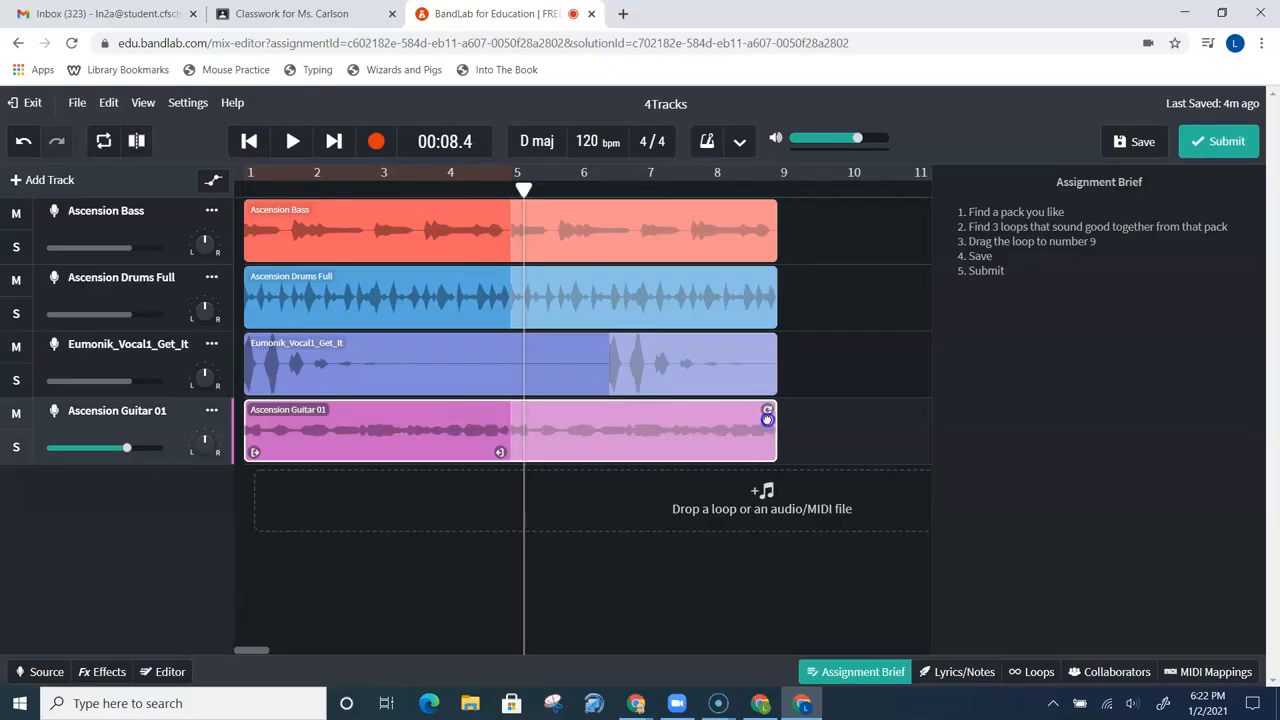
Play the extended four-track mix from the beginning to past bar 9 and stop playback.
{"action": "left_click", "coordinate": [249, 141]}
{"action": "left_click", "coordinate": [291, 141]}
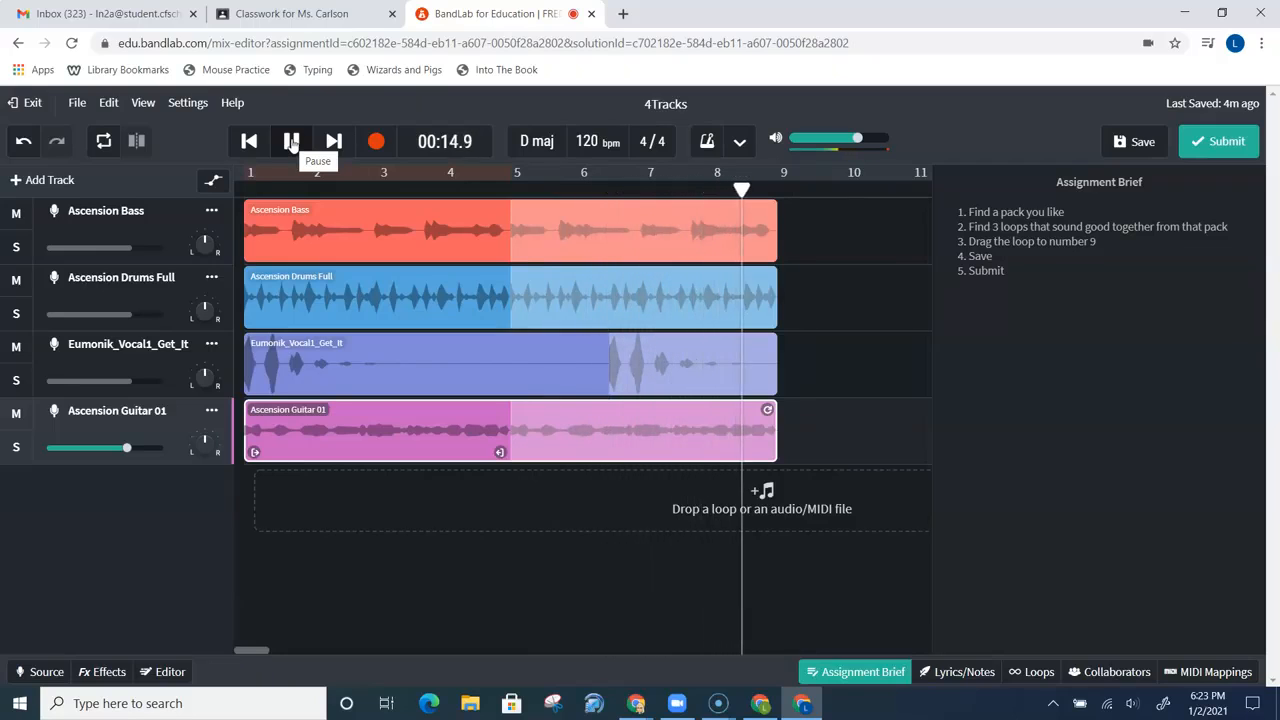
{"action": "left_click", "coordinate": [291, 142]}
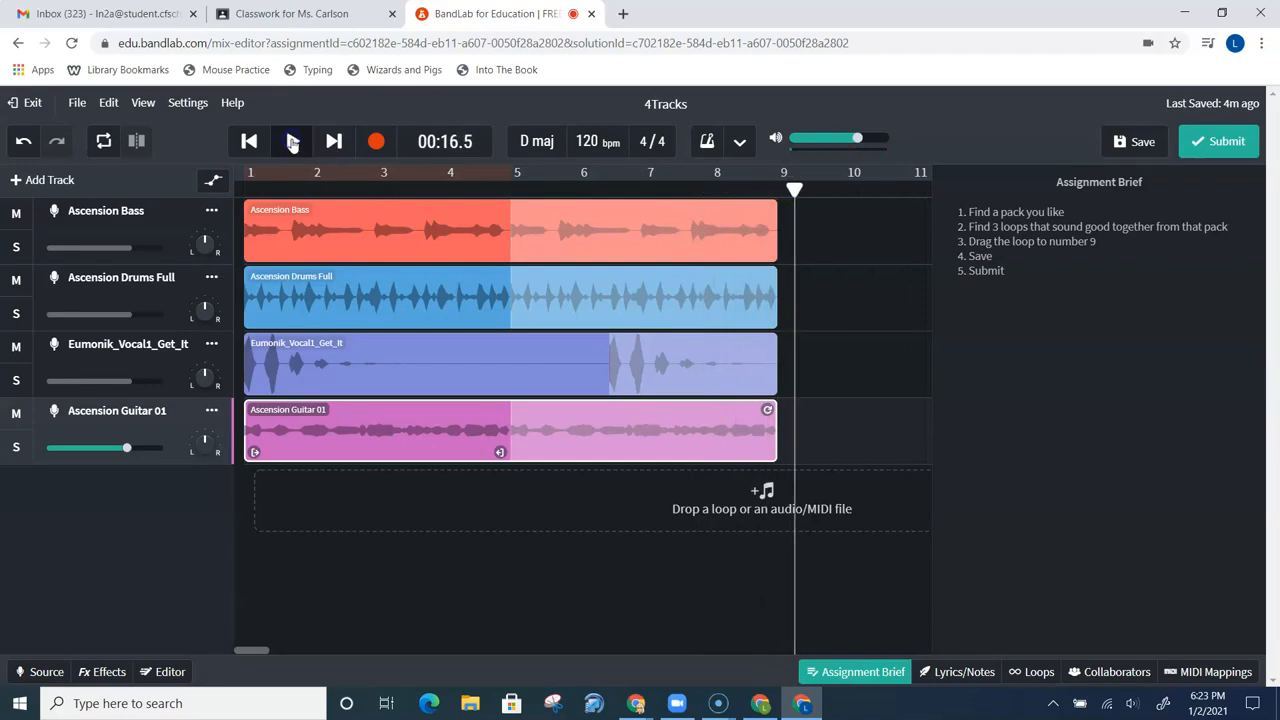
Save the 4Tracks project and submit it with the description "Fun!".
{"action": "left_click", "coordinate": [1147, 143]}
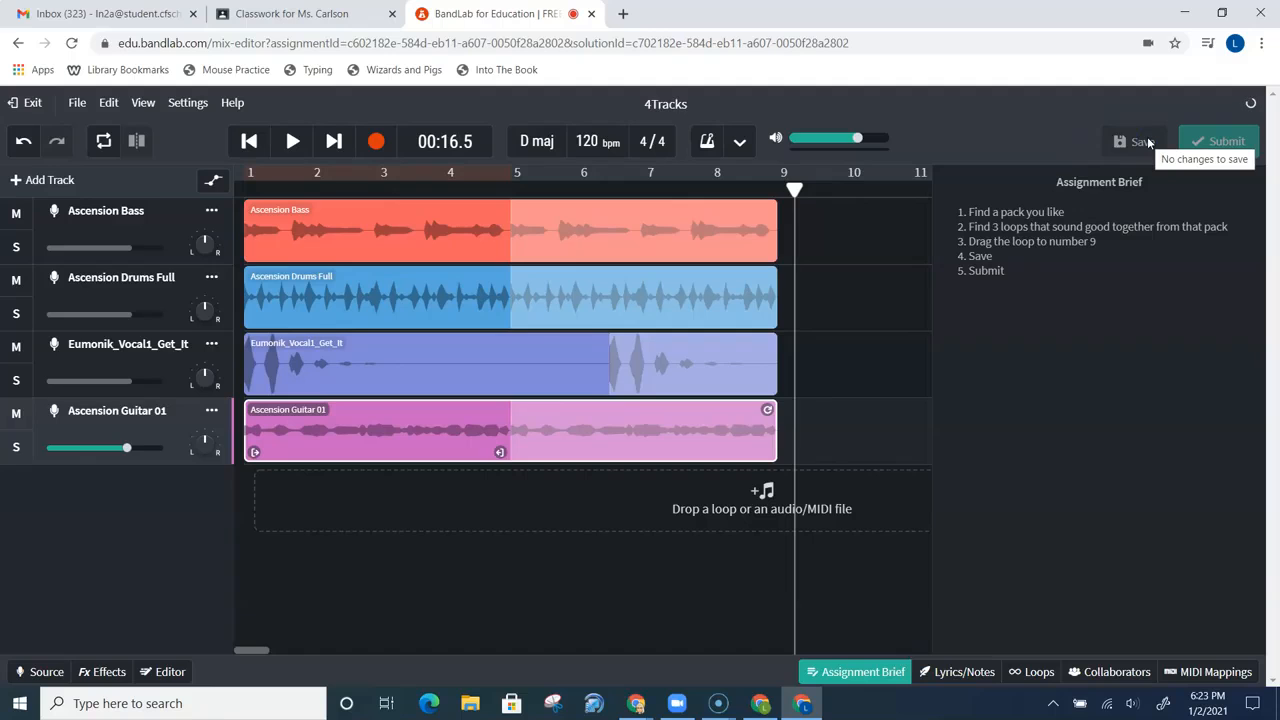
{"action": "left_click", "coordinate": [1217, 141]}
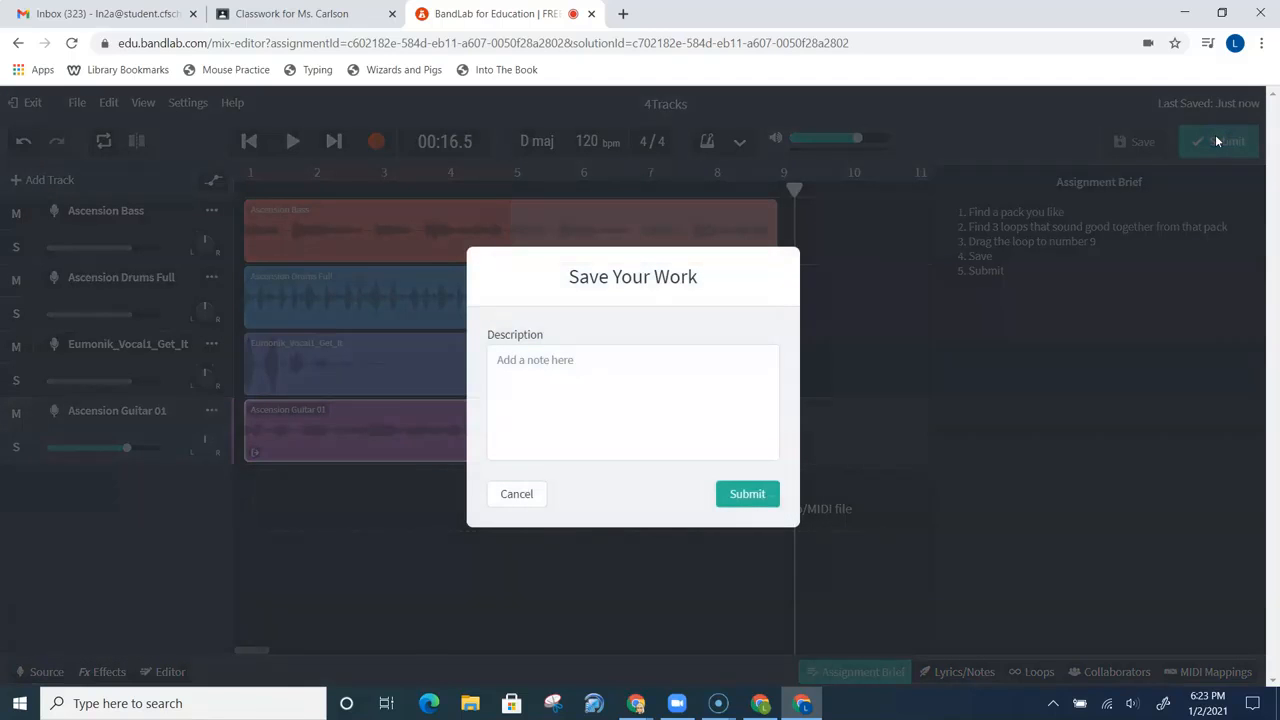
{"action": "left_click", "coordinate": [565, 370]}
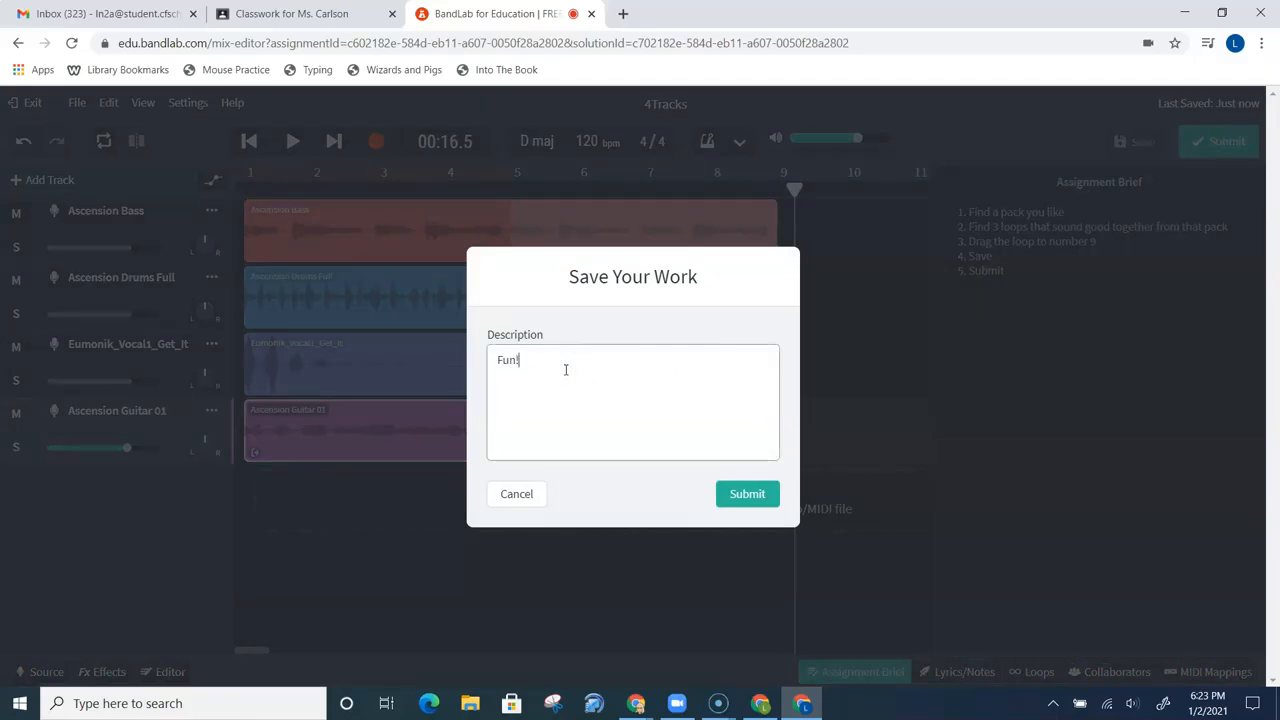
{"action": "left_click", "coordinate": [743, 494]}
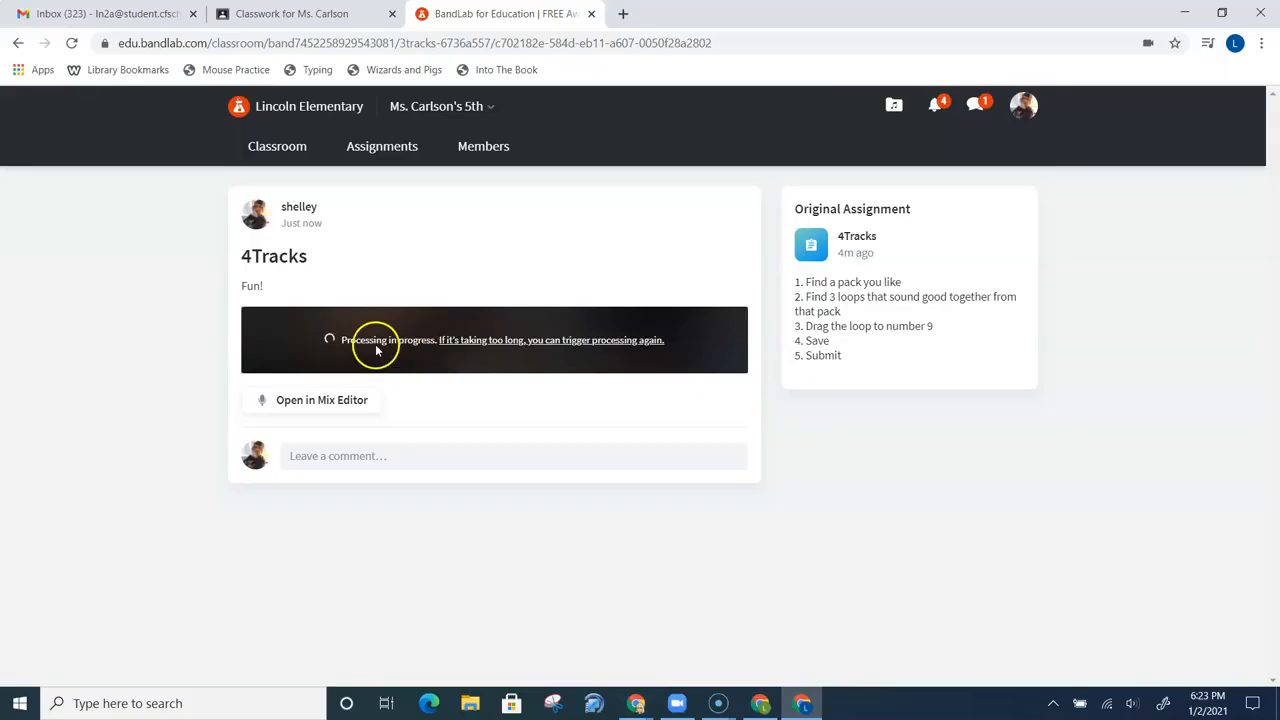
Reopen the submitted 4Tracks project in the Mix Editor to view it and exit the editor.
{"action": "left_click", "coordinate": [312, 401]}
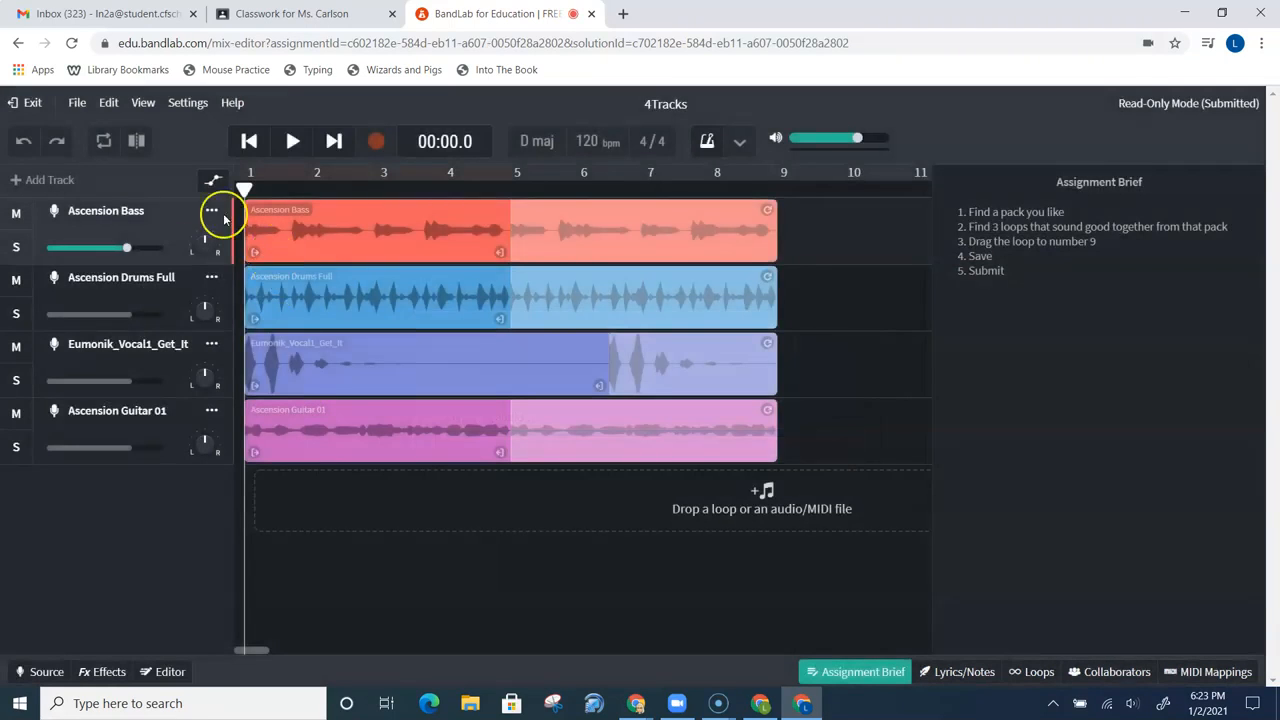
{"action": "left_click", "coordinate": [33, 105]}
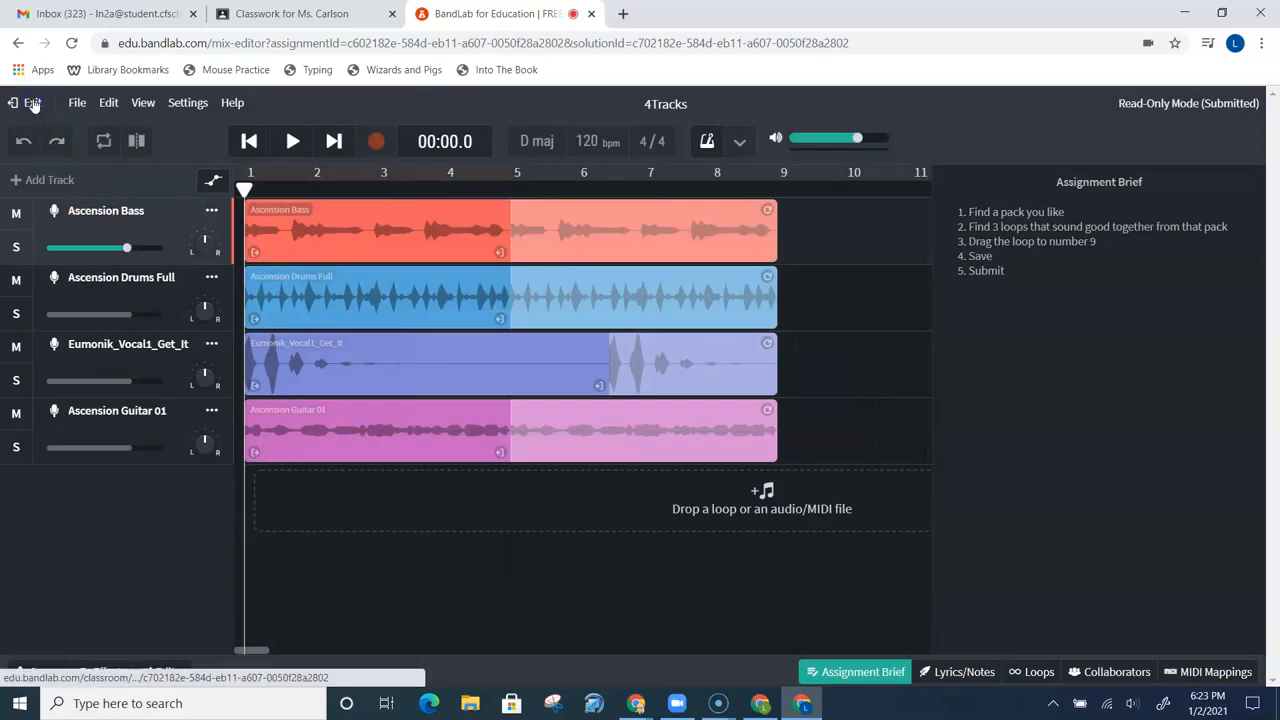